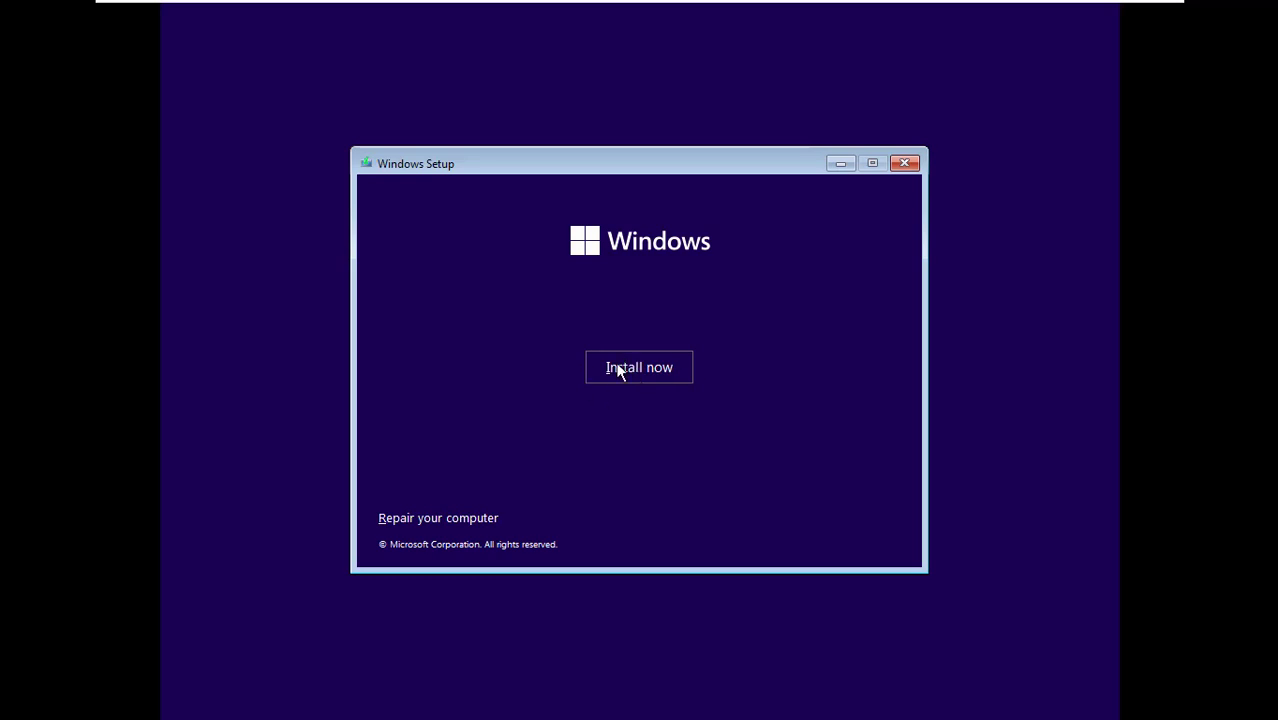
Try to start the Windows installation with the Windows 11 Pro edition.
left_click(619, 368)
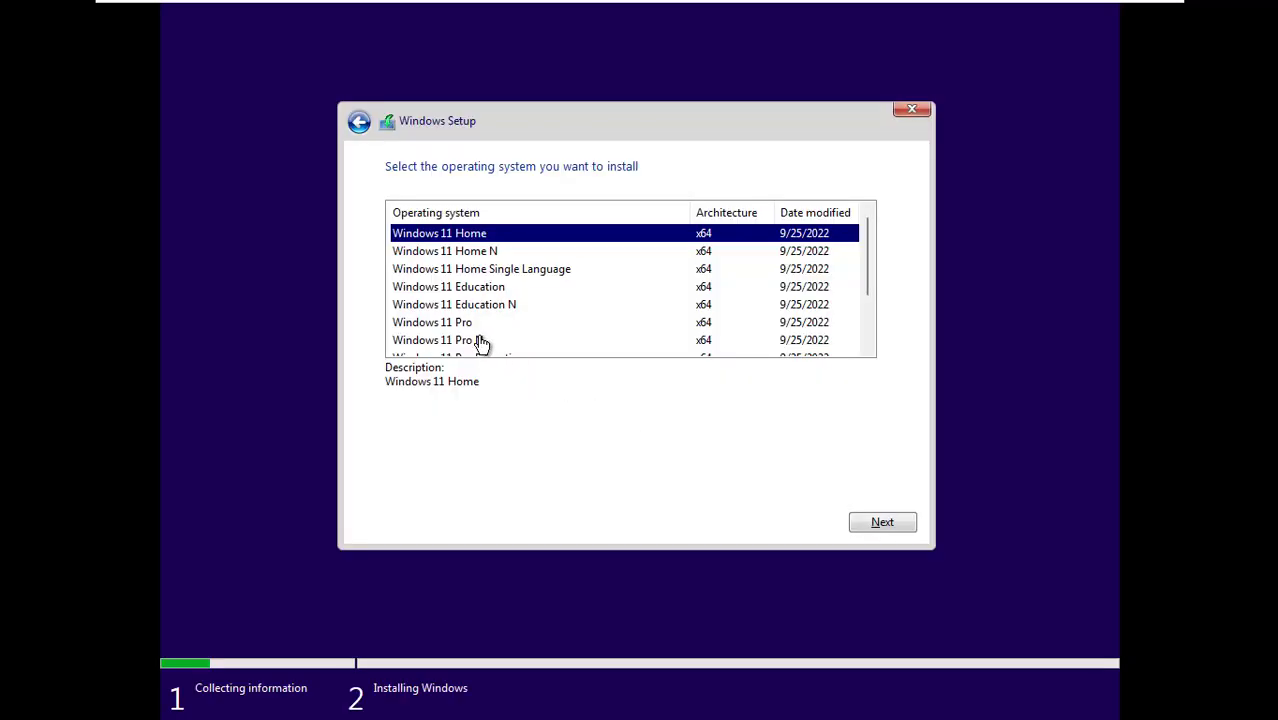
left_click(468, 324)
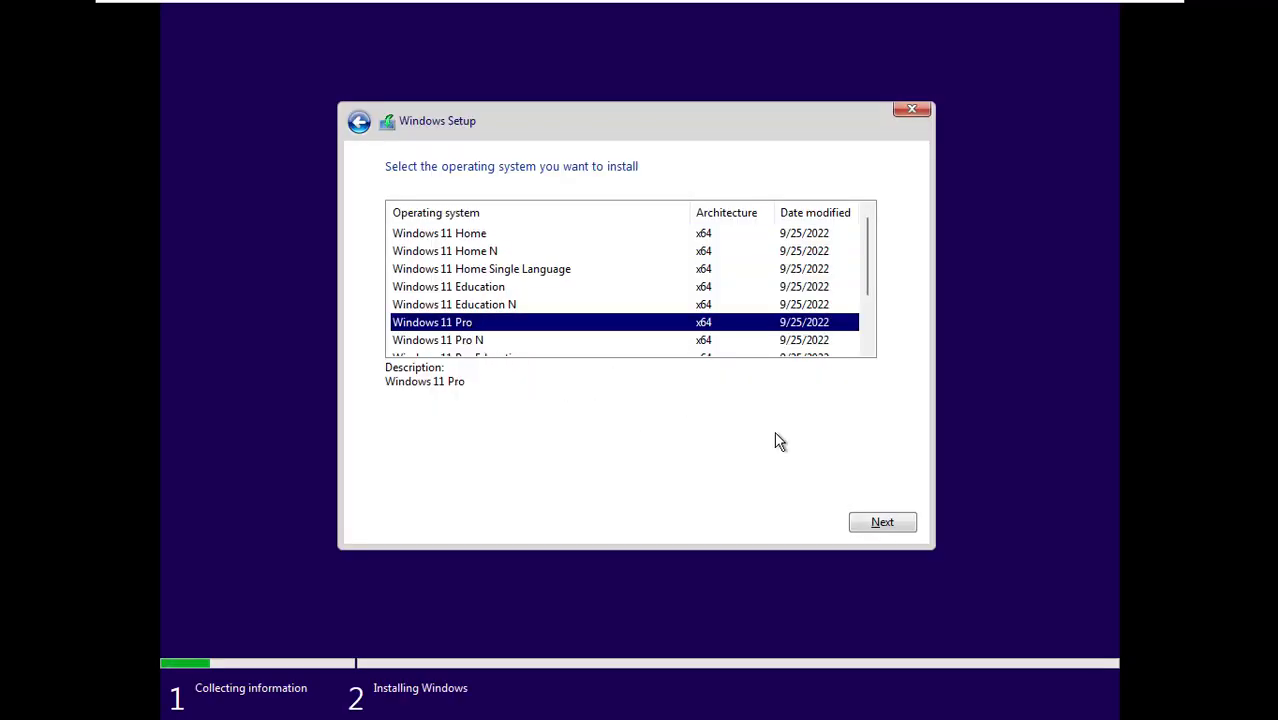
left_click(880, 522)
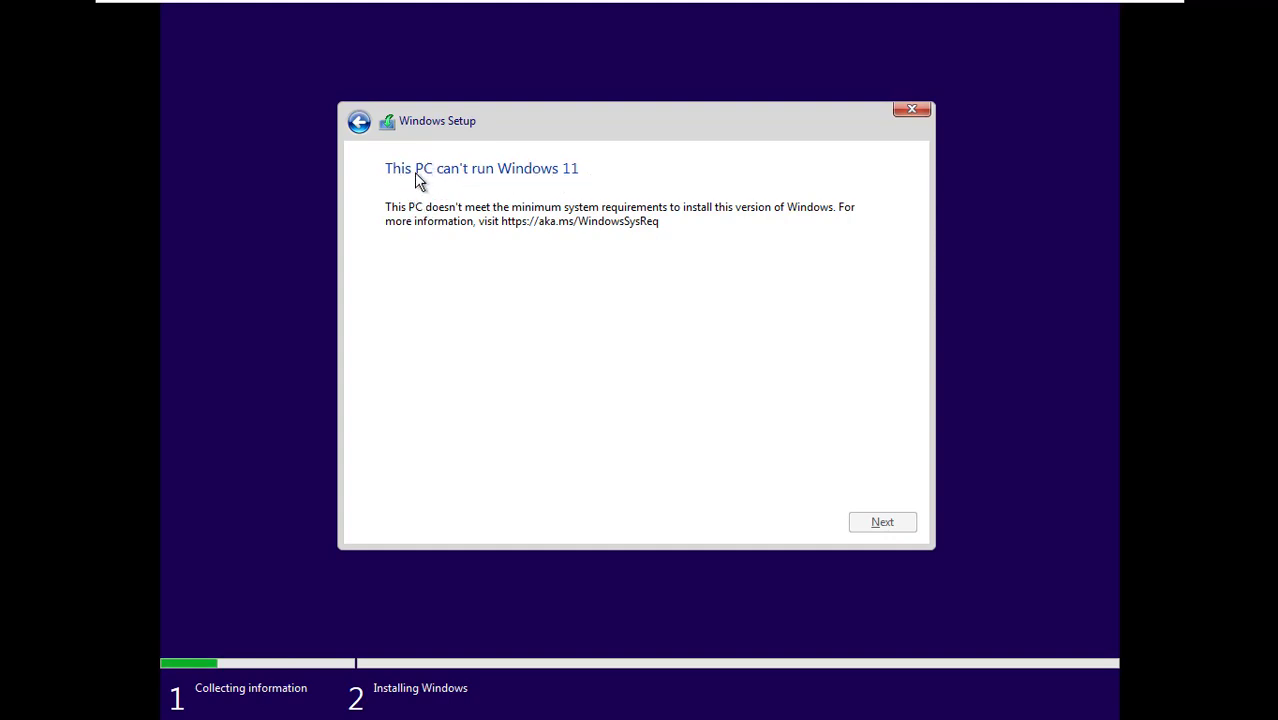
Power off the Windows 11 virtual machine and leave full-screen mode.
mouse_move(310, 8)
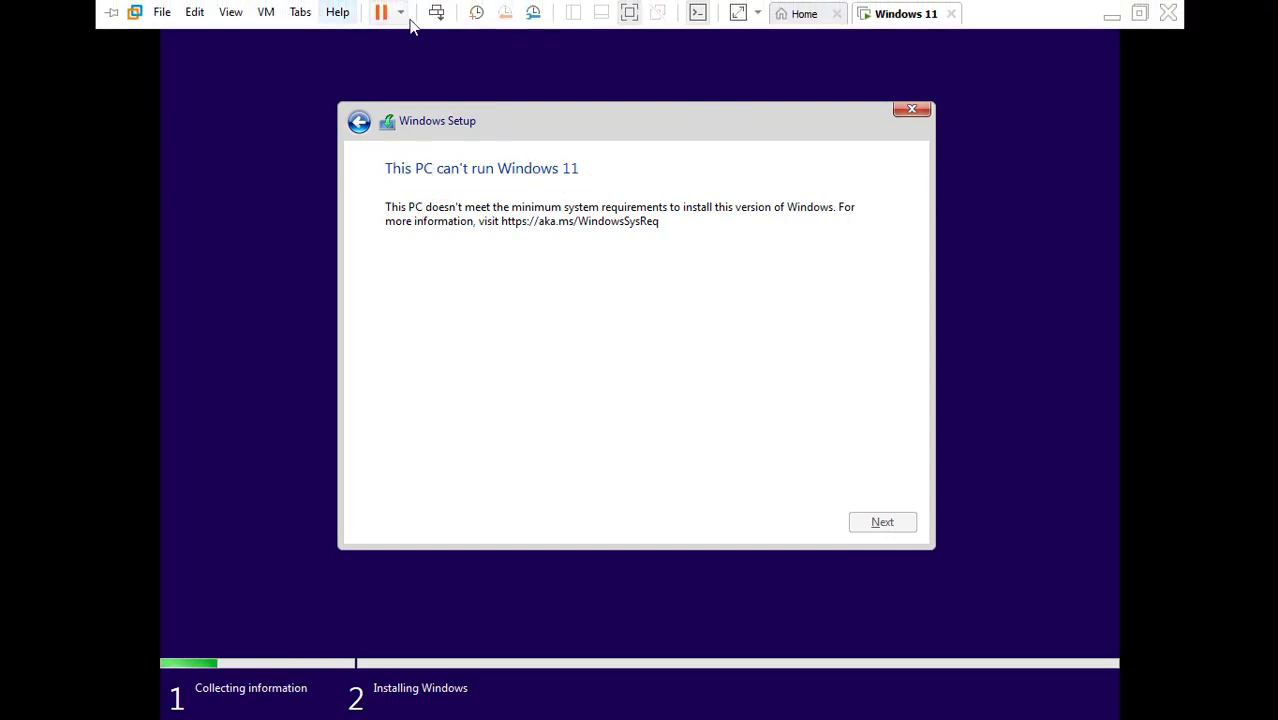
left_click(400, 12)
left_click(428, 149)
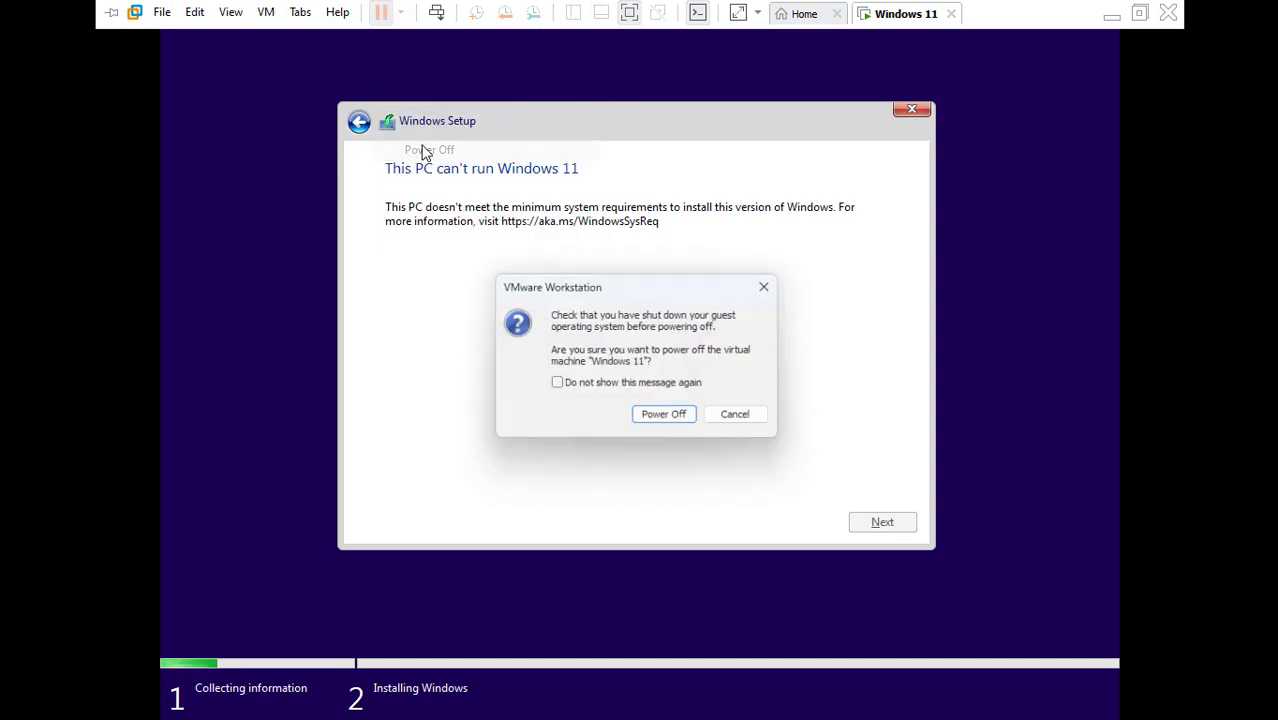
left_click(668, 419)
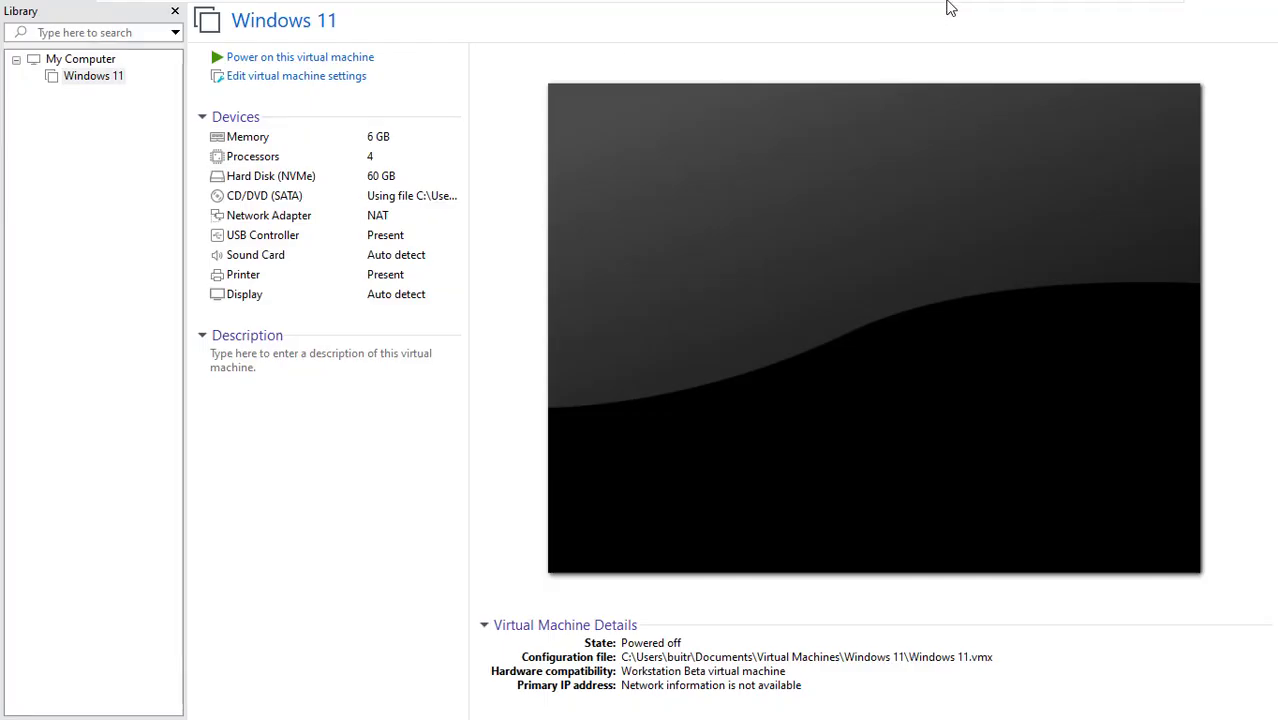
left_click(1140, 16)
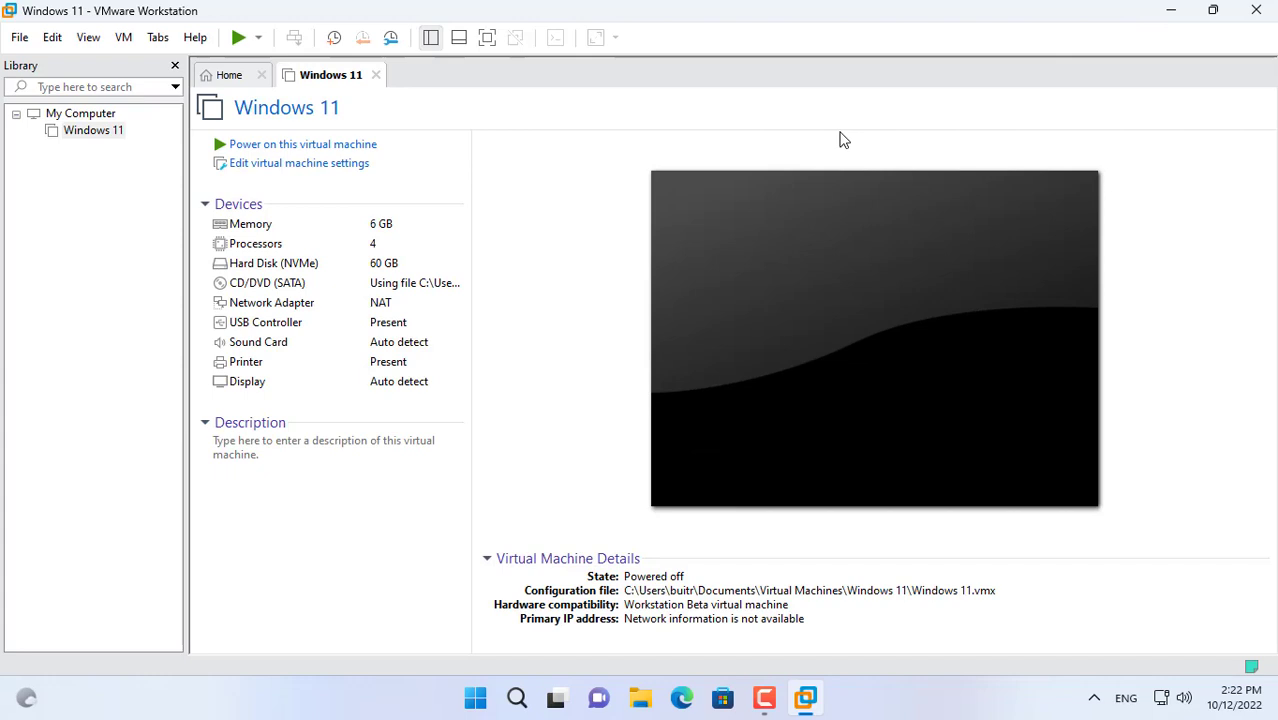
Open the Windows 11 virtual machine's directory in File Explorer and maximize the window.
left_click(77, 271)
right_click(88, 138)
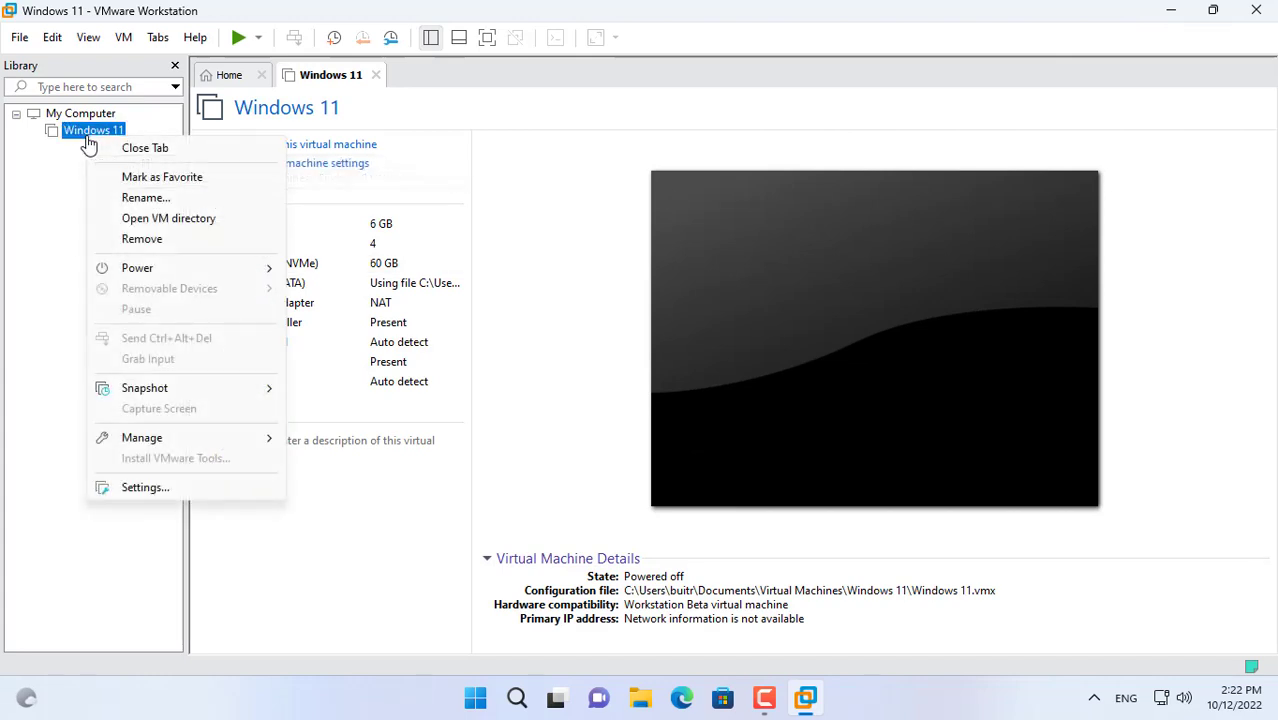
left_click(214, 222)
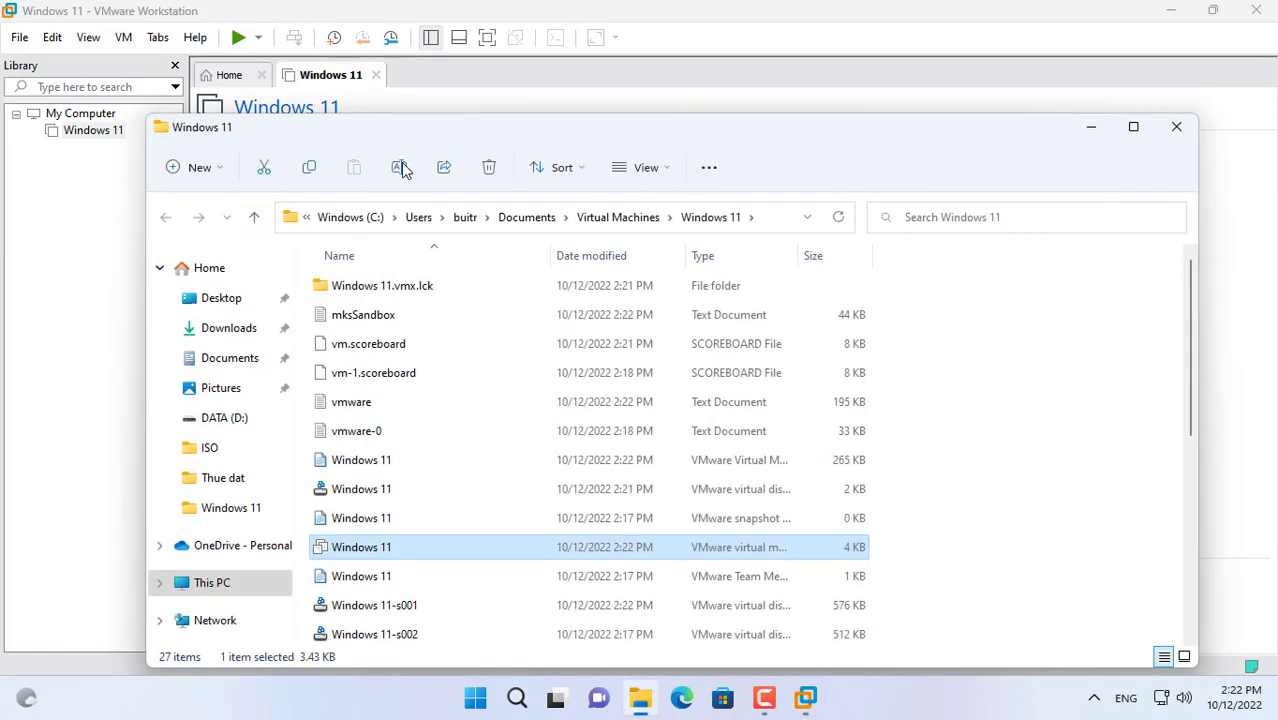
double_click(434, 133)
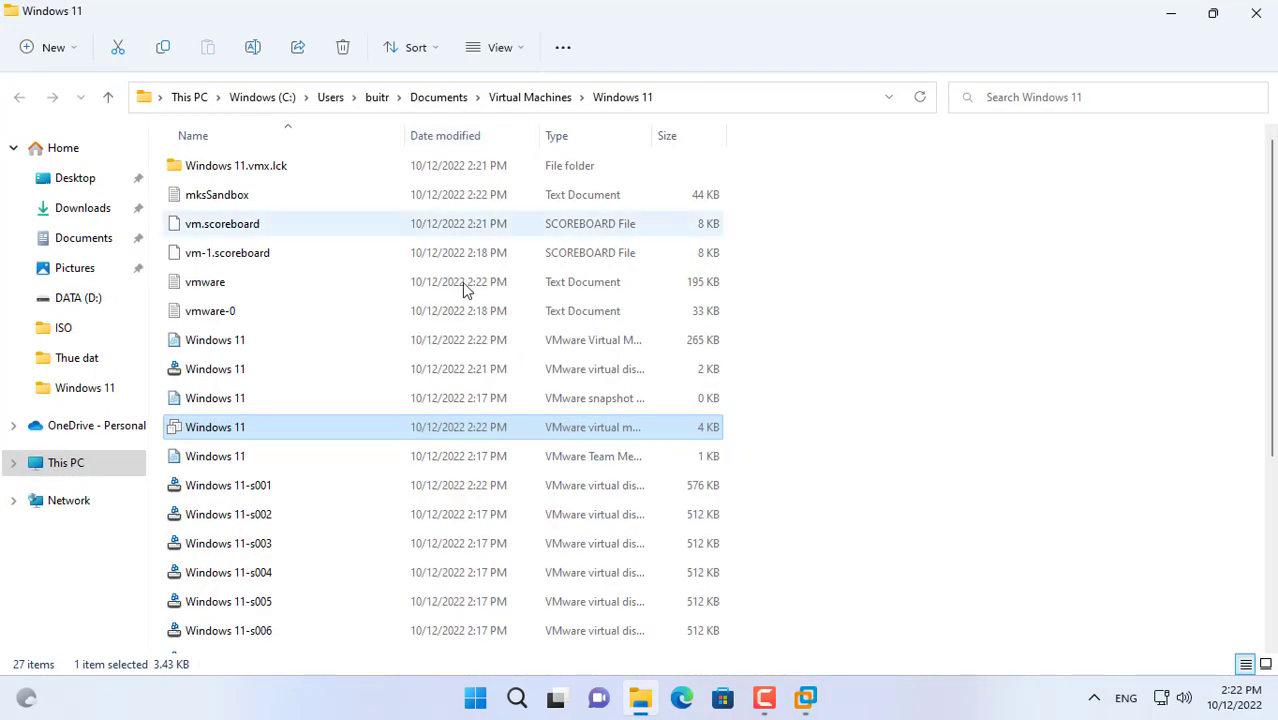
Open the Windows 11 virtual machine configuration file (.vmx) in Notepad and maximize it.
right_click(265, 433)
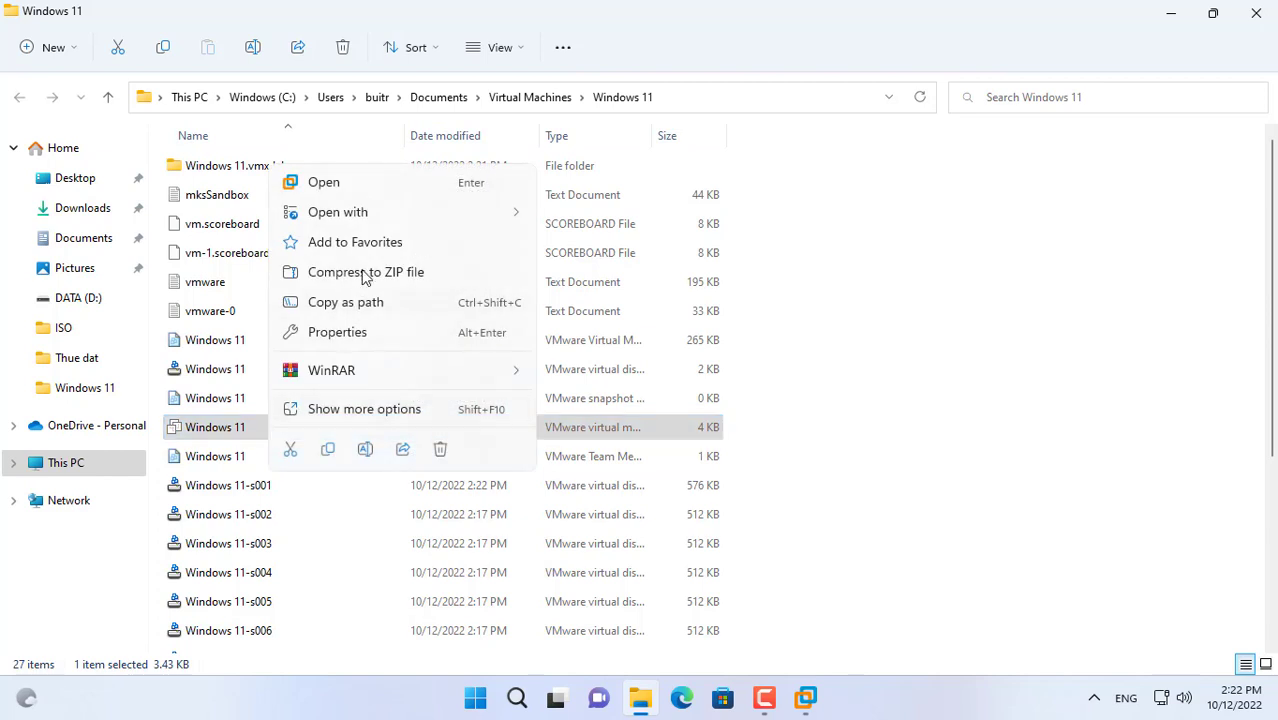
mouse_move(385, 220)
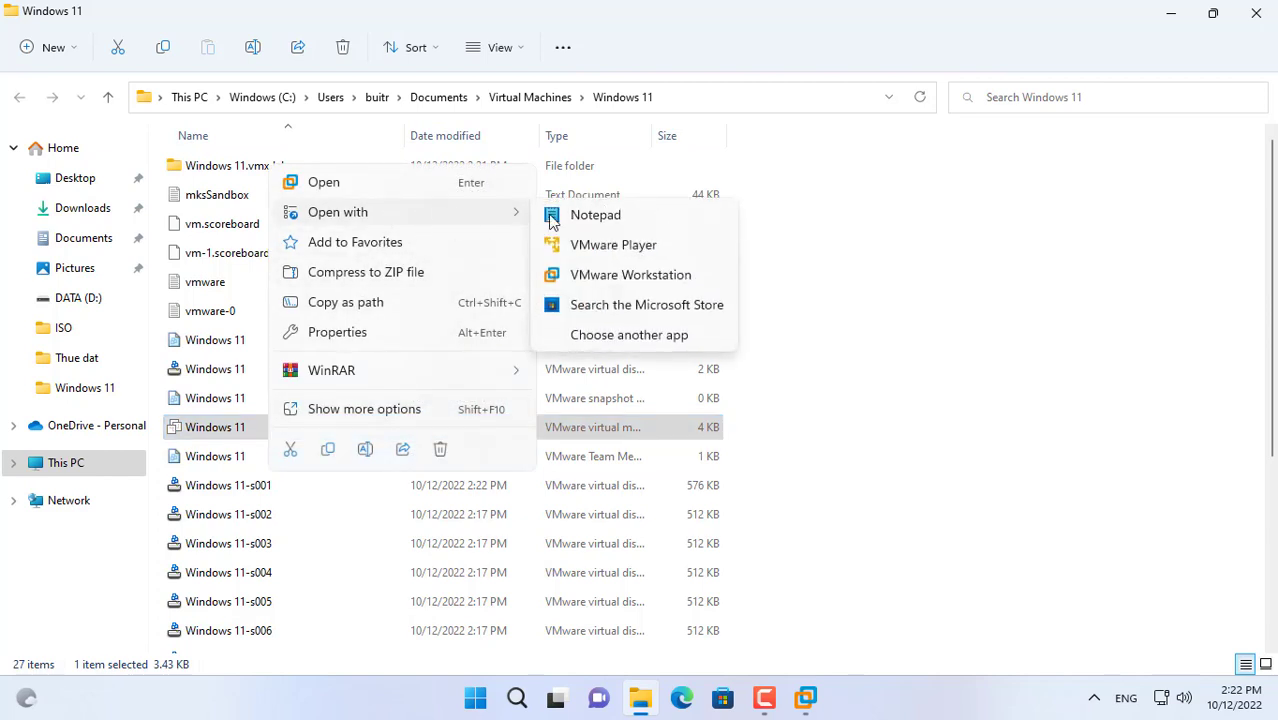
left_click(652, 222)
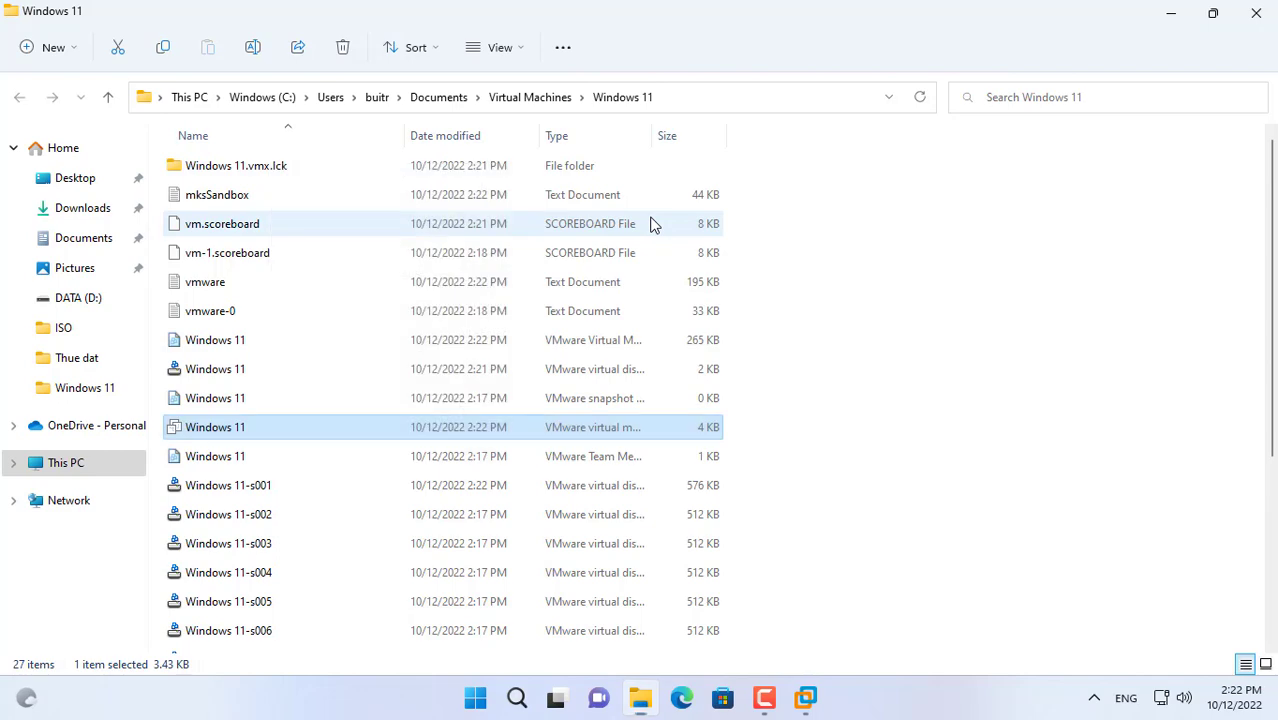
left_click(1167, 79)
Append the line managedVM.autoAddVTPM = "software" at the end of the configuration file.
scroll(715, 374, "down", 20)
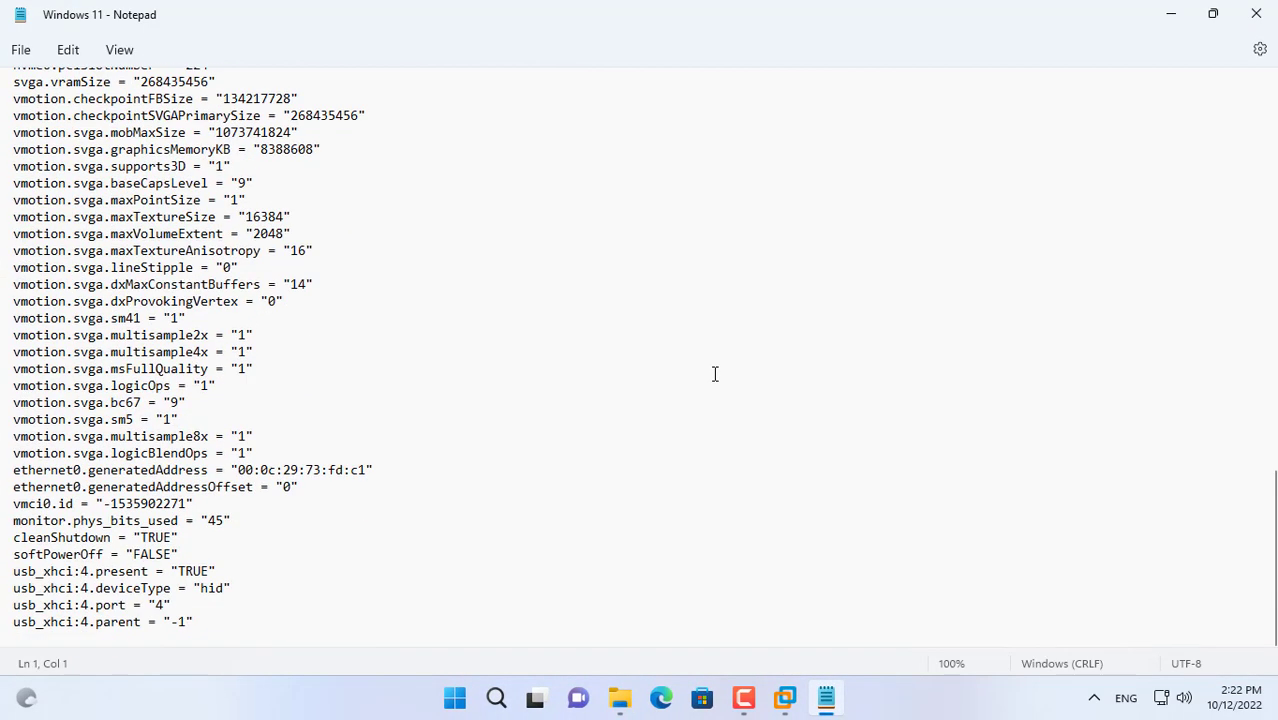
left_click(411, 614)
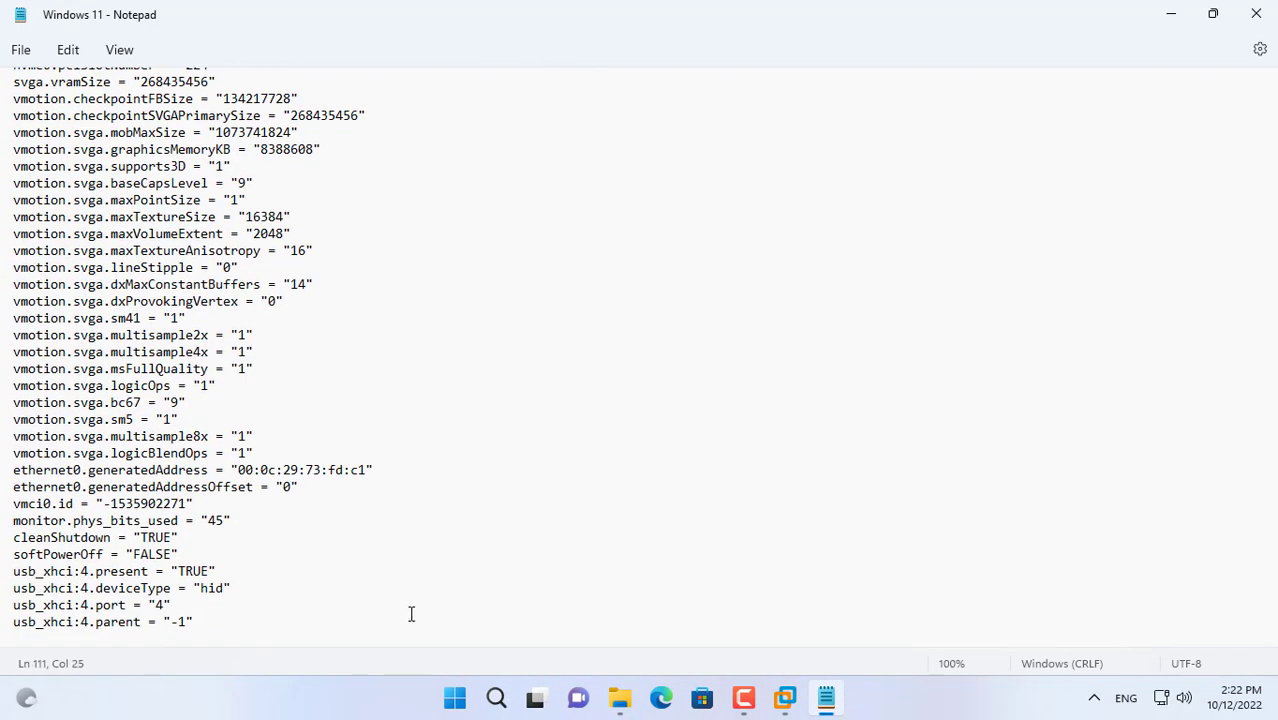
key("Return")
type("managedVM")
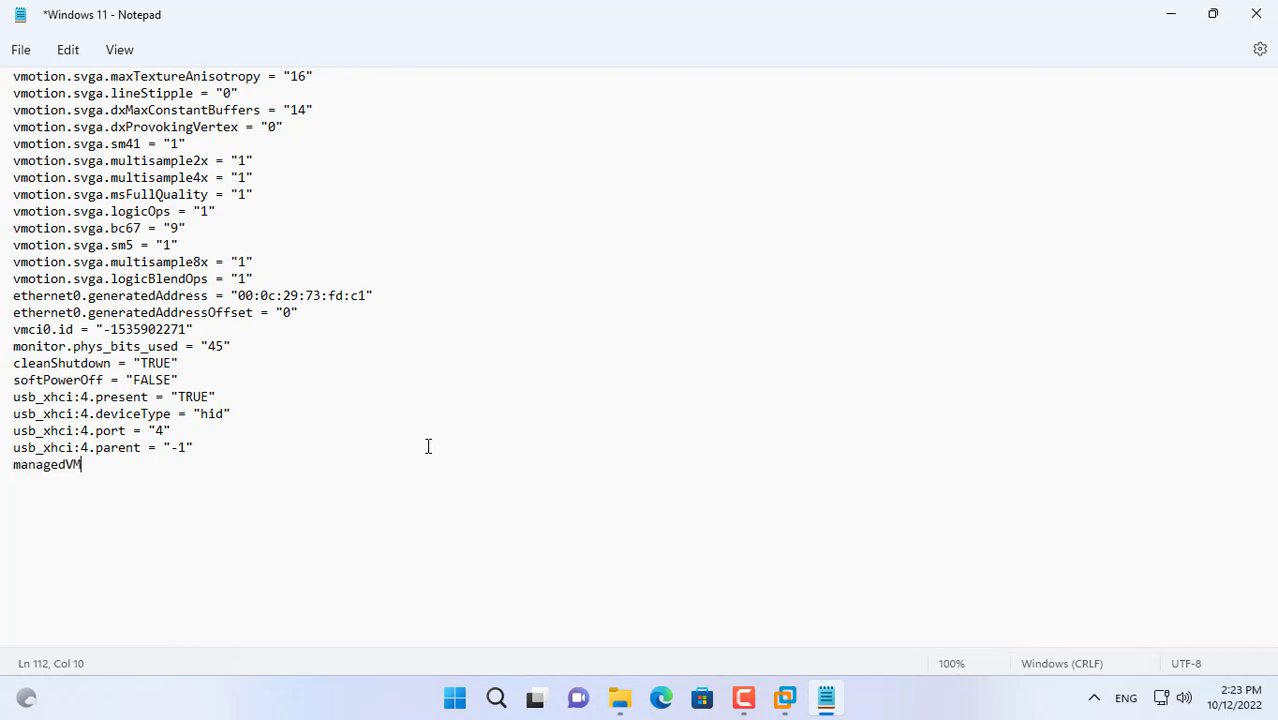
type(".autoAddVTPM")
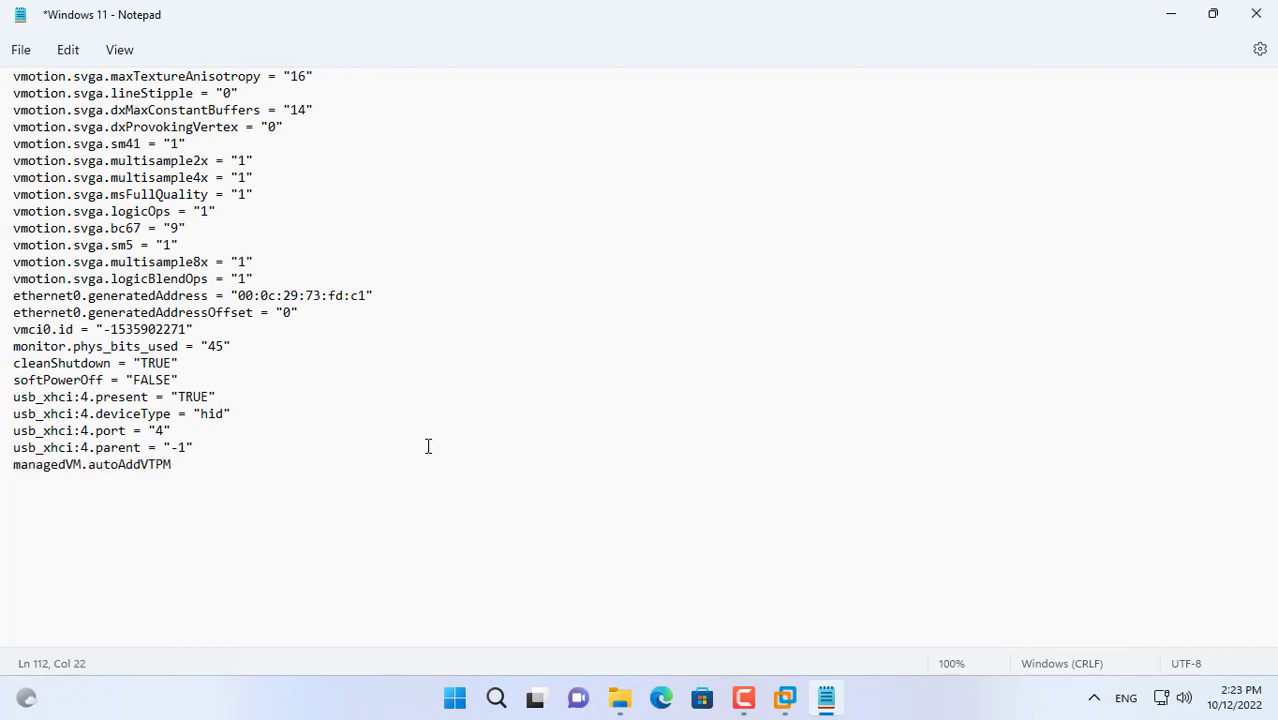
type(" = \"software\"")
key("Left")
type("soft")
left_click_drag(297, 463, 9, 464)
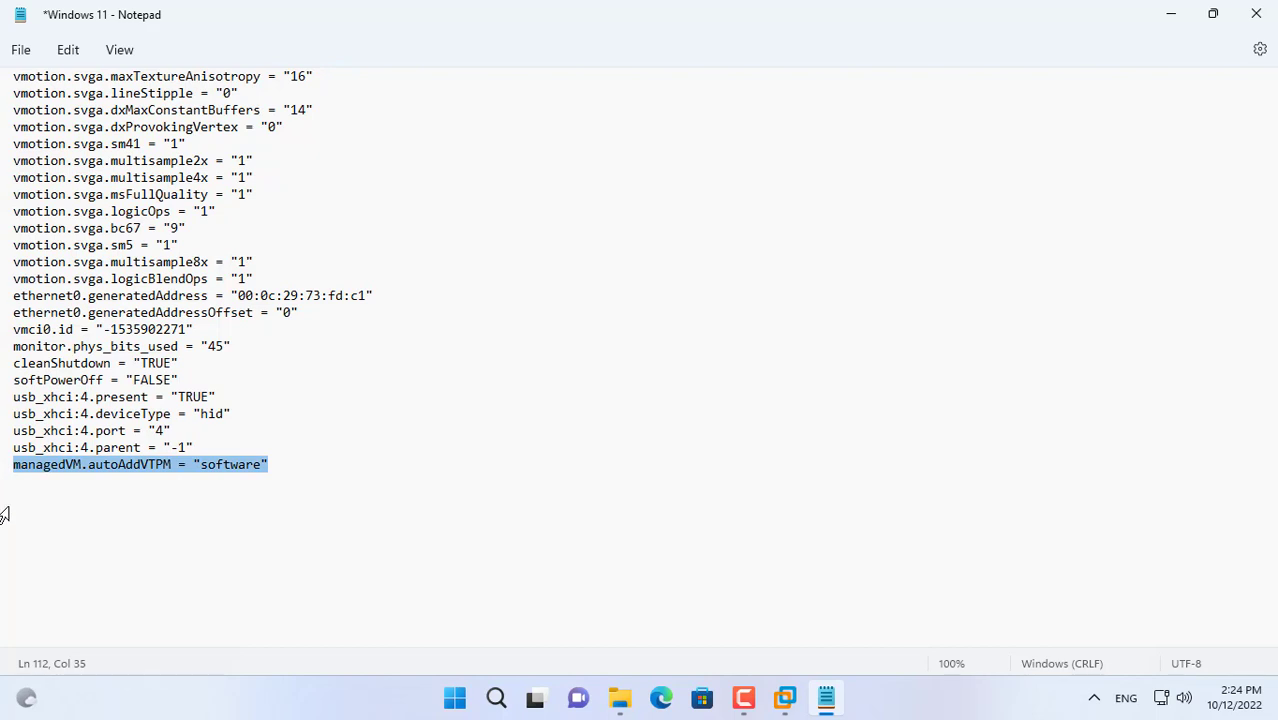
Save the configuration file and close Notepad, the folder window and VMware Workstation.
left_click(18, 50)
left_click(43, 177)
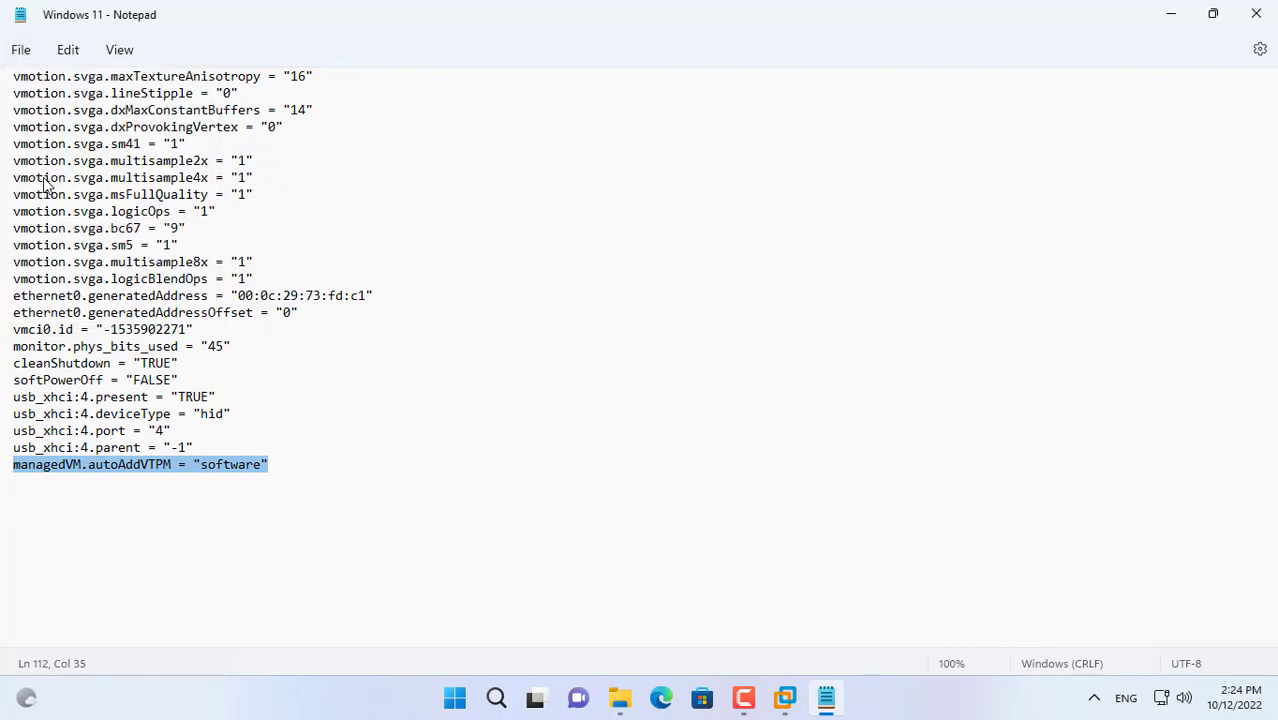
left_click(1256, 18)
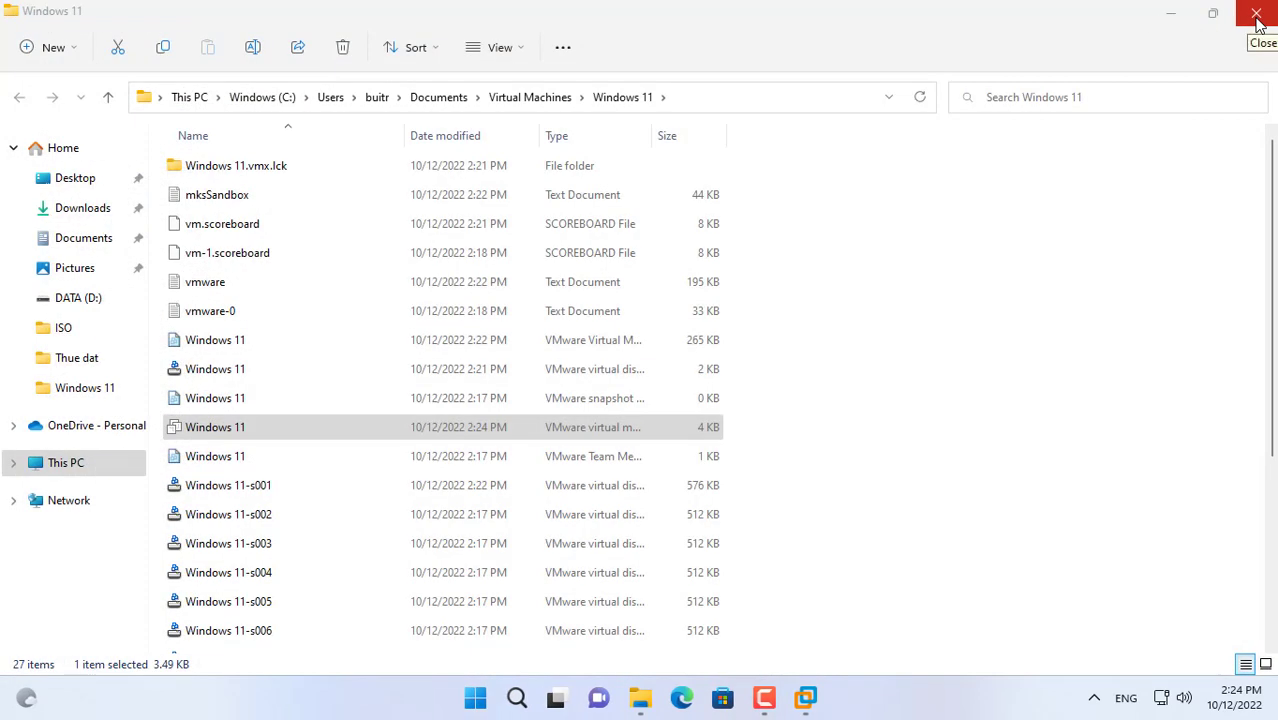
left_click(1256, 16)
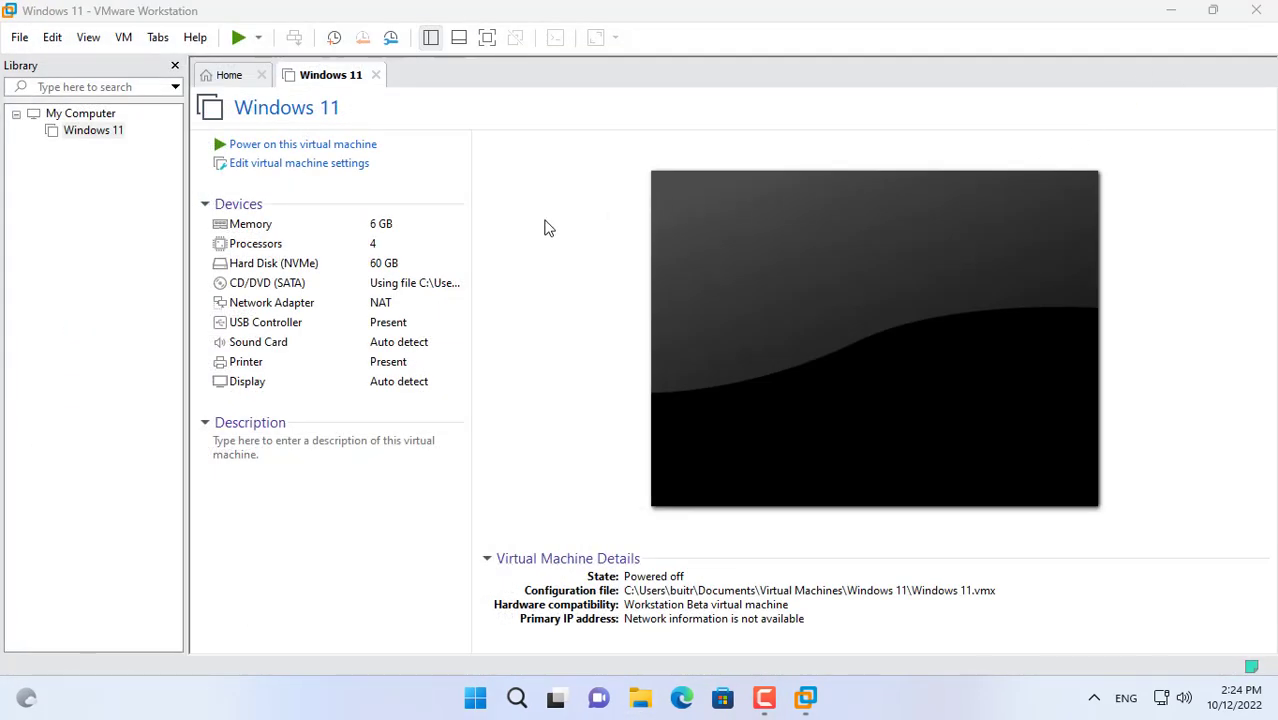
left_click(1256, 12)
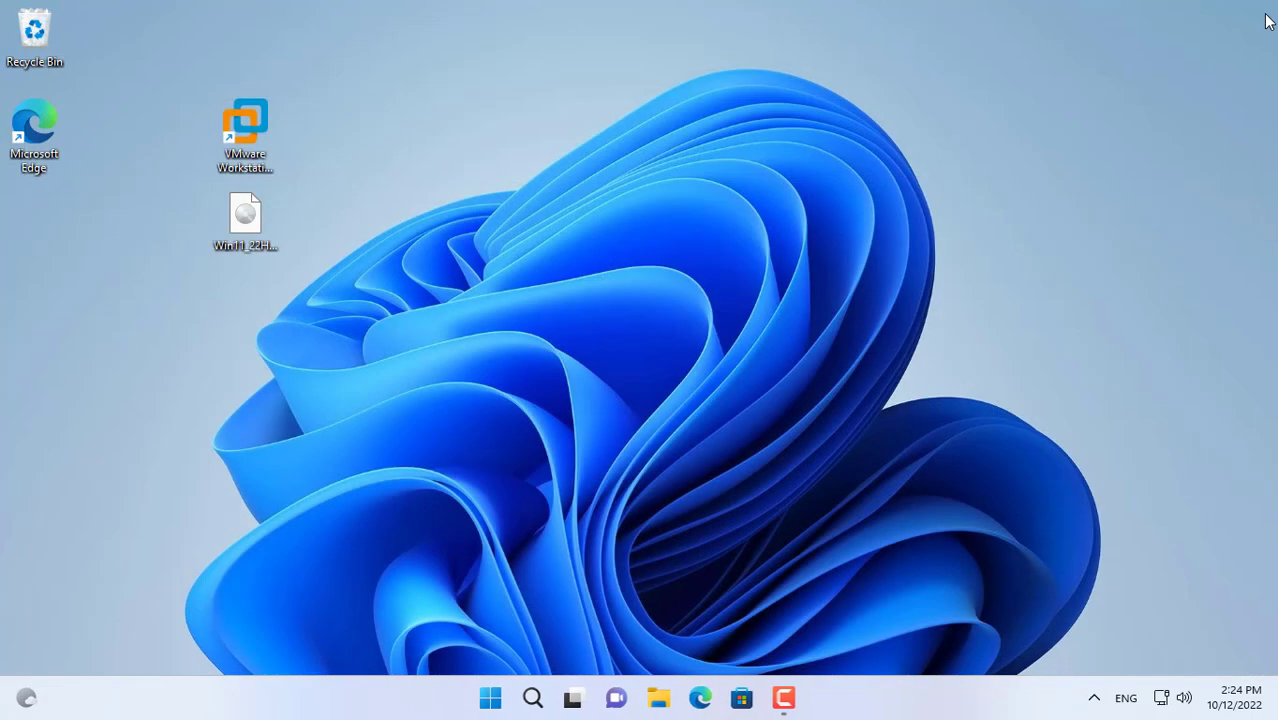
Open the host's Network Connections window through the advanced network settings.
right_click(1161, 697)
left_click(1163, 652)
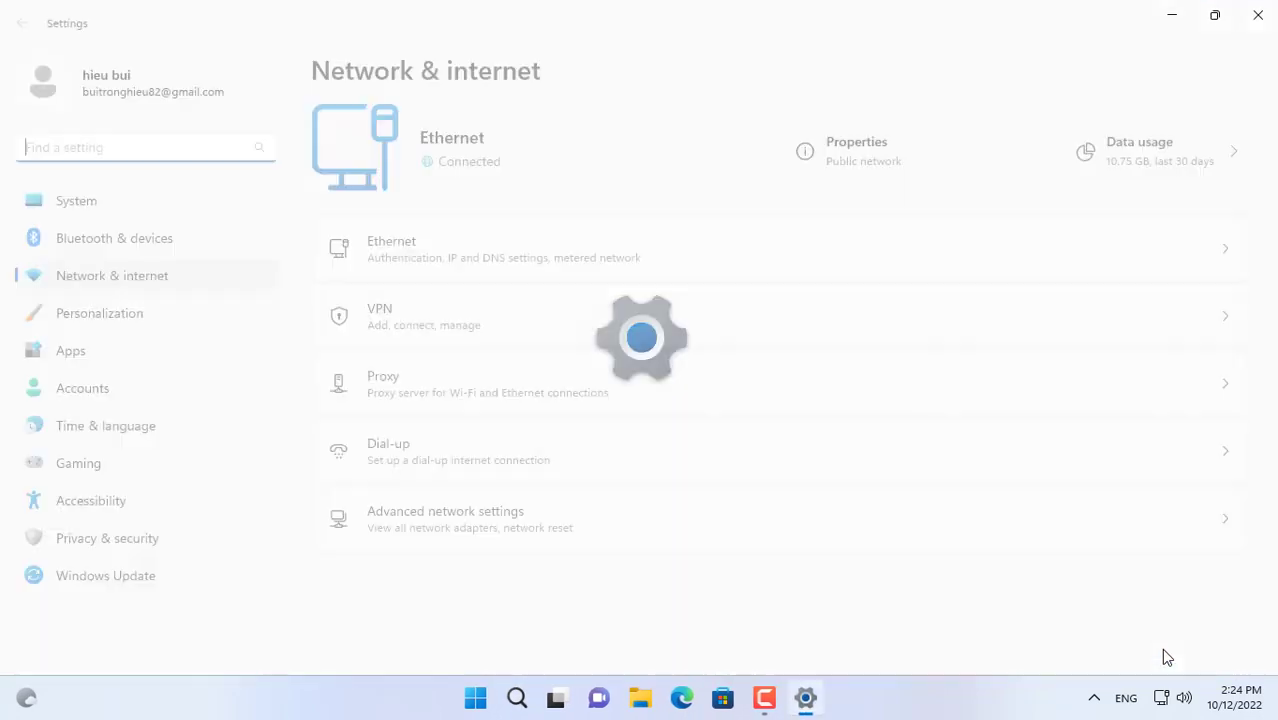
left_click(471, 519)
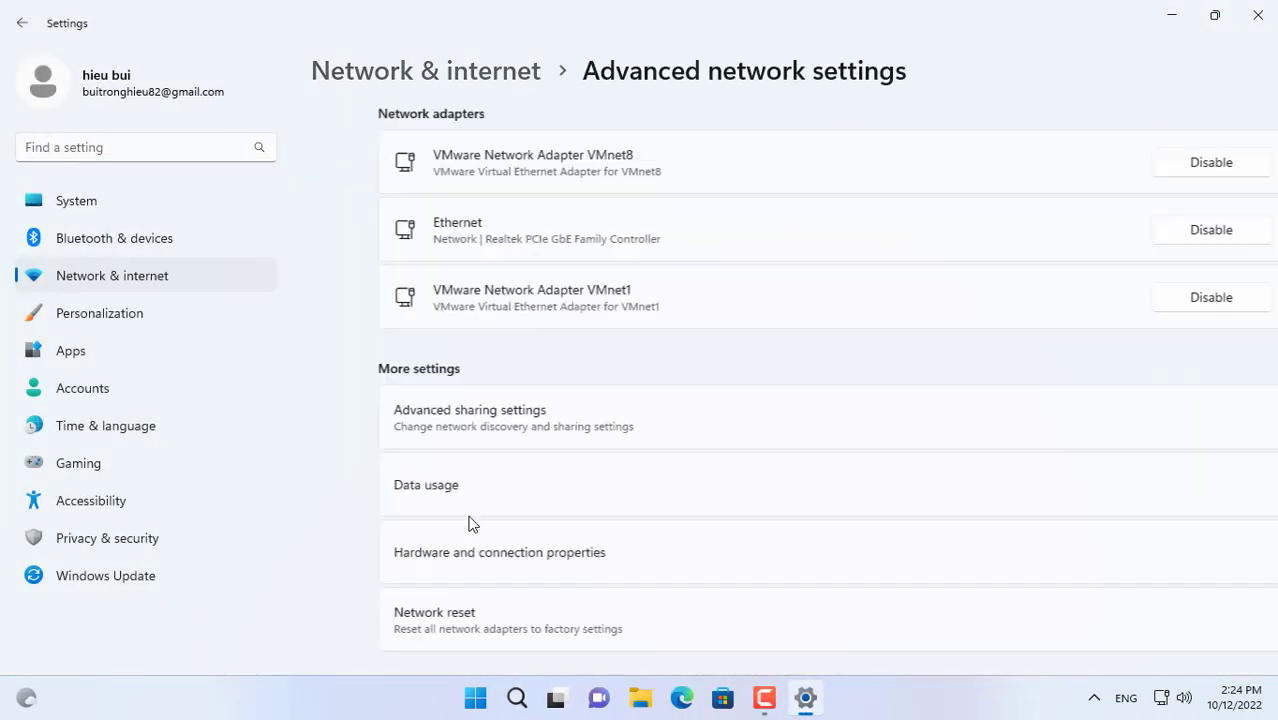
scroll(485, 474, "down", 3)
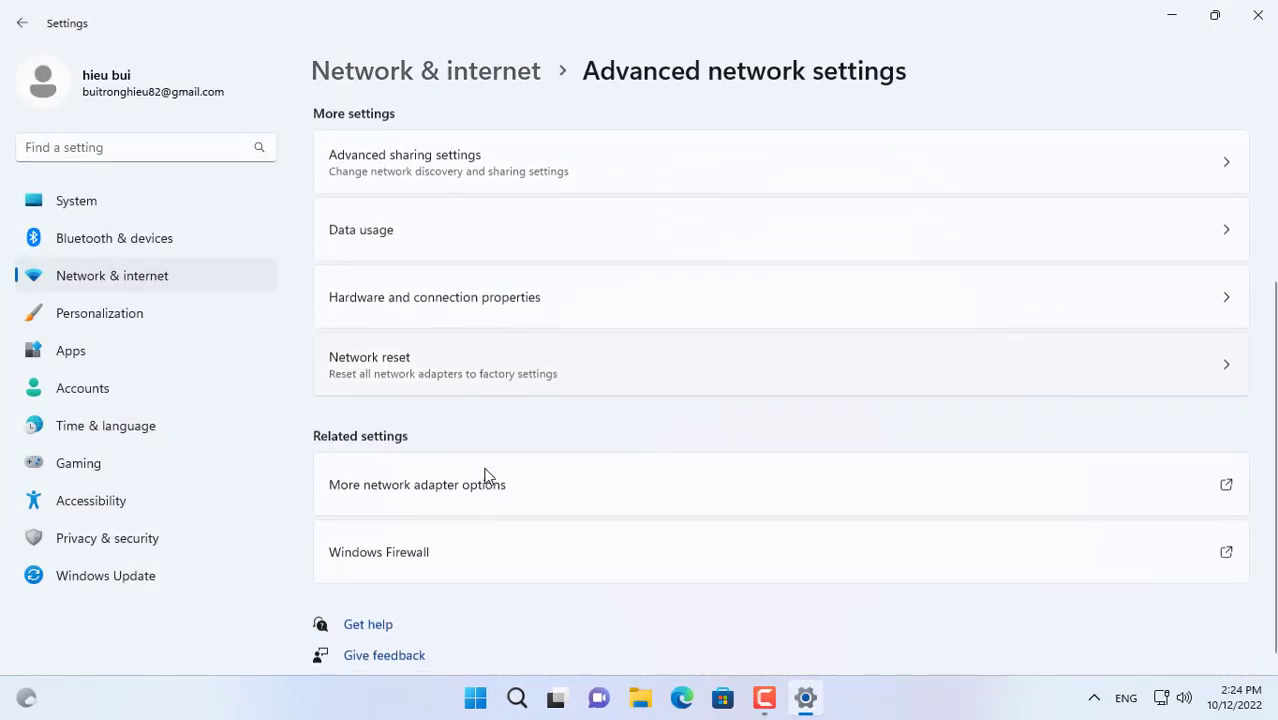
left_click(447, 476)
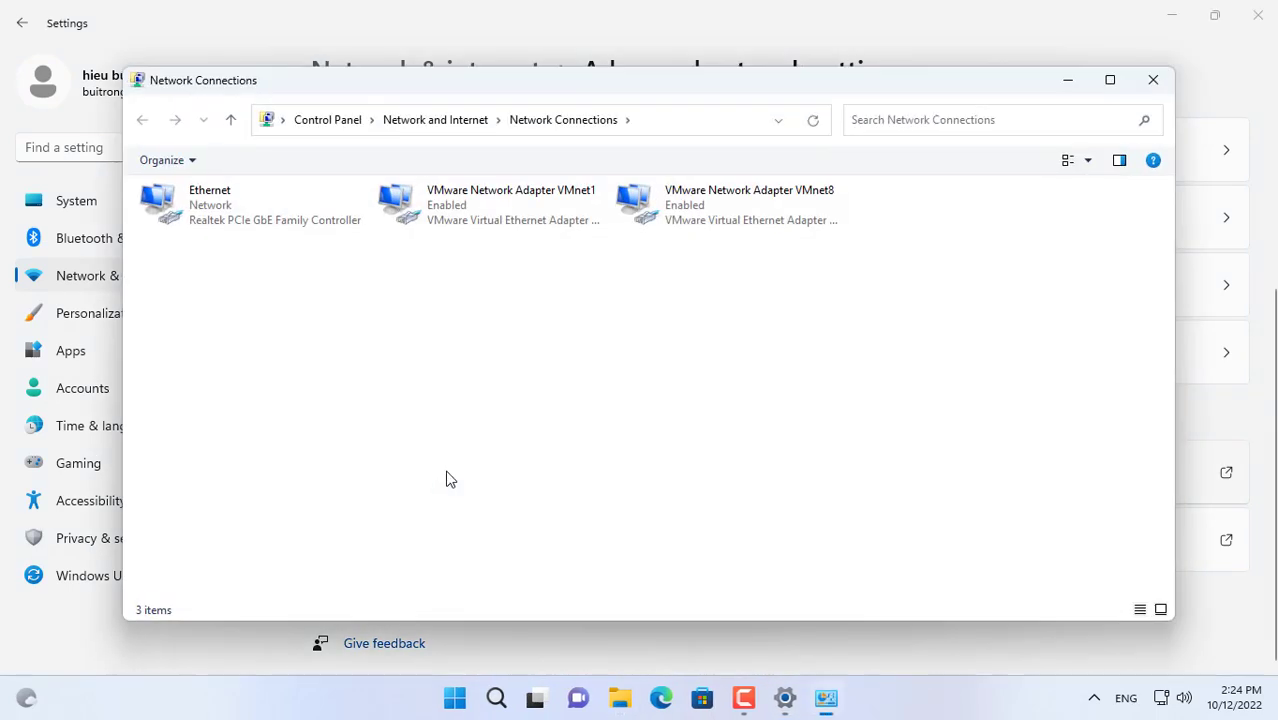
Disable the host's Ethernet adapter and close the Network Connections and Settings windows.
left_click(250, 220)
right_click(250, 220)
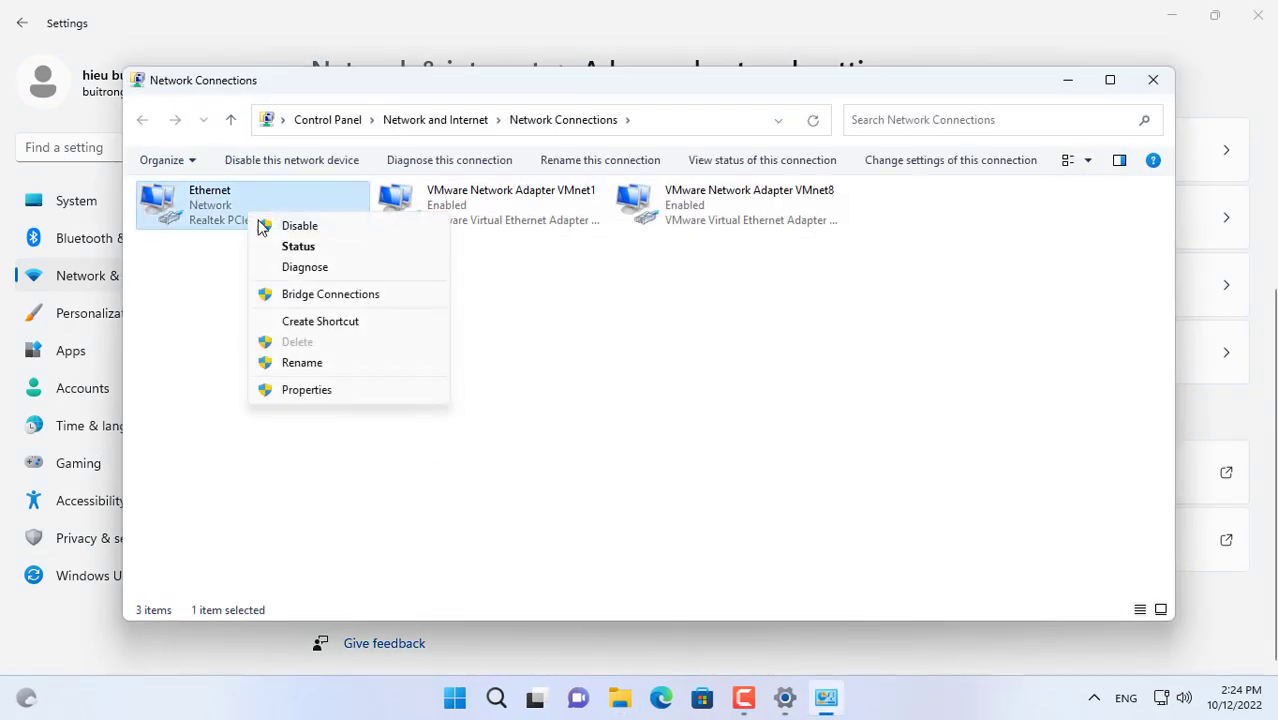
left_click(302, 225)
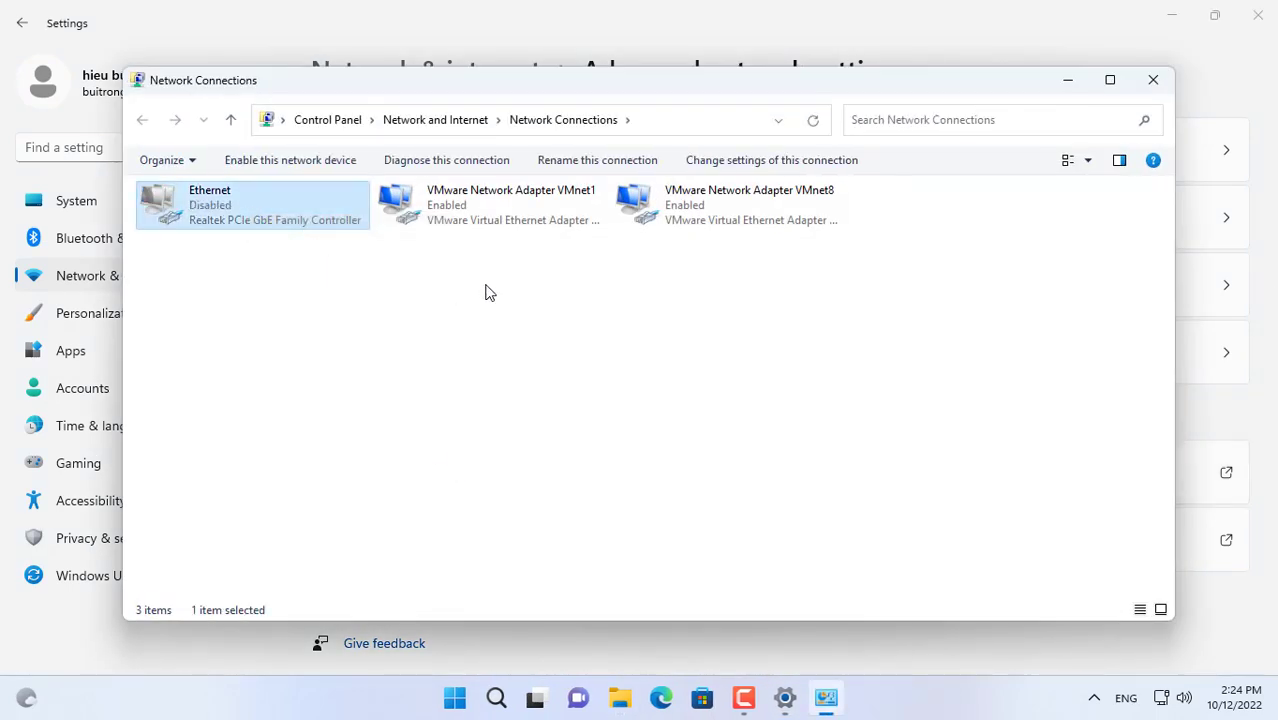
left_click(1153, 80)
left_click(1257, 15)
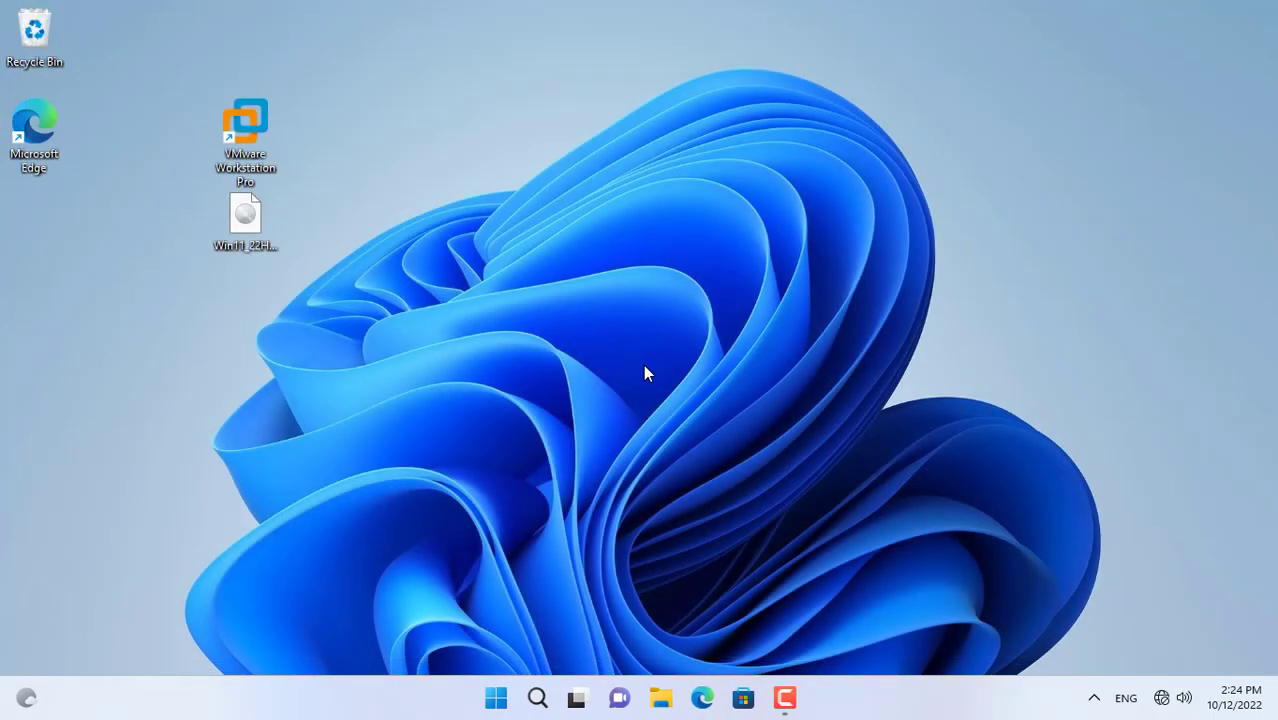
Reopen VMware Workstation and power on the Windows 11 virtual machine in full-screen mode.
double_click(238, 157)
left_click(92, 132)
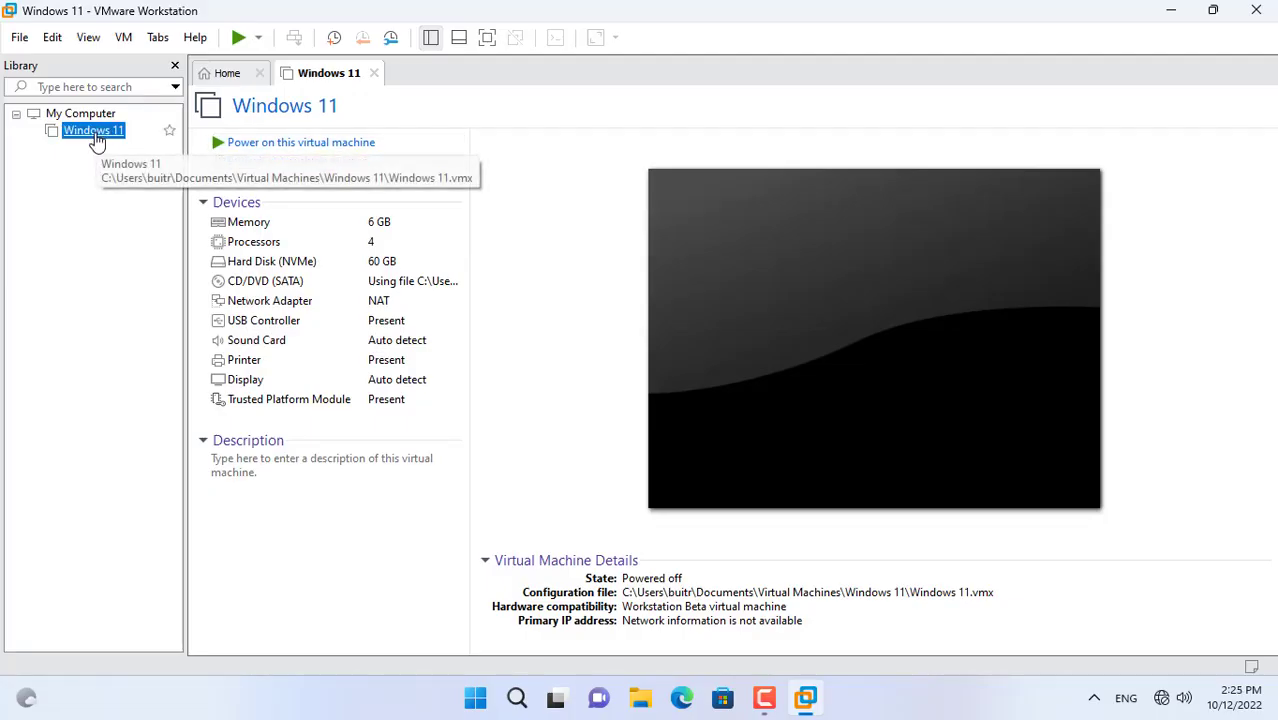
left_click(306, 143)
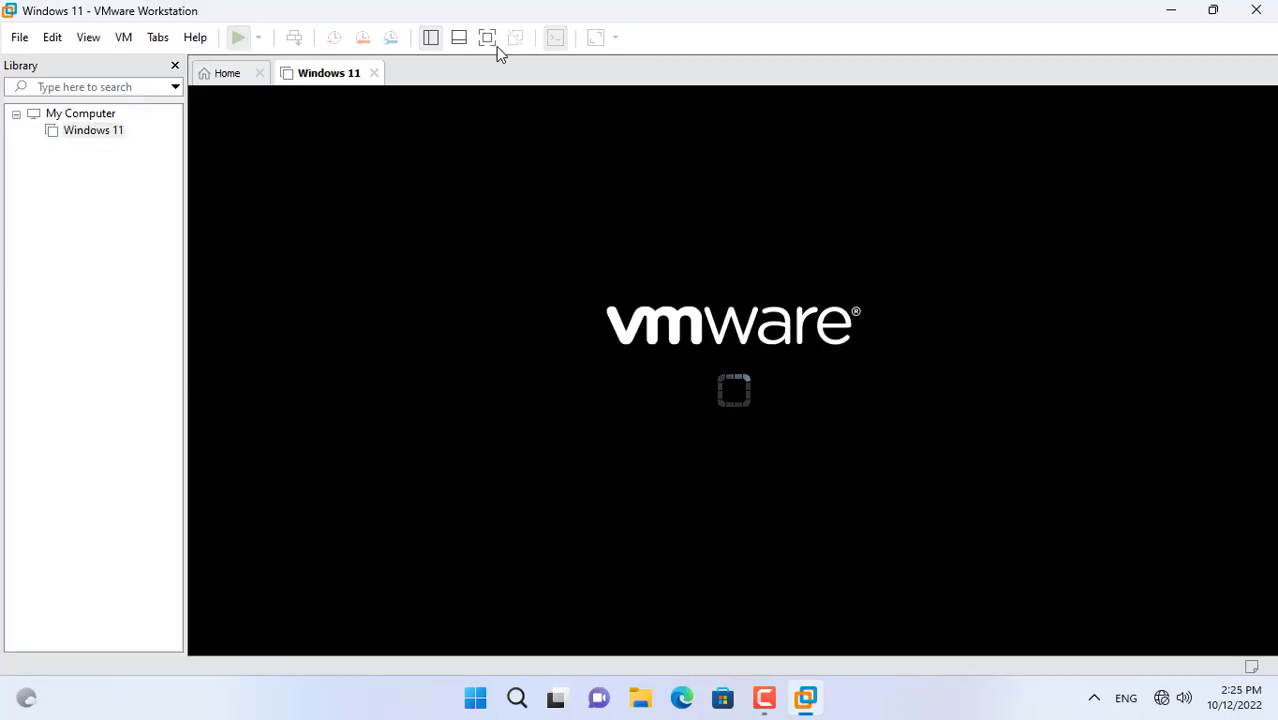
left_click(497, 47)
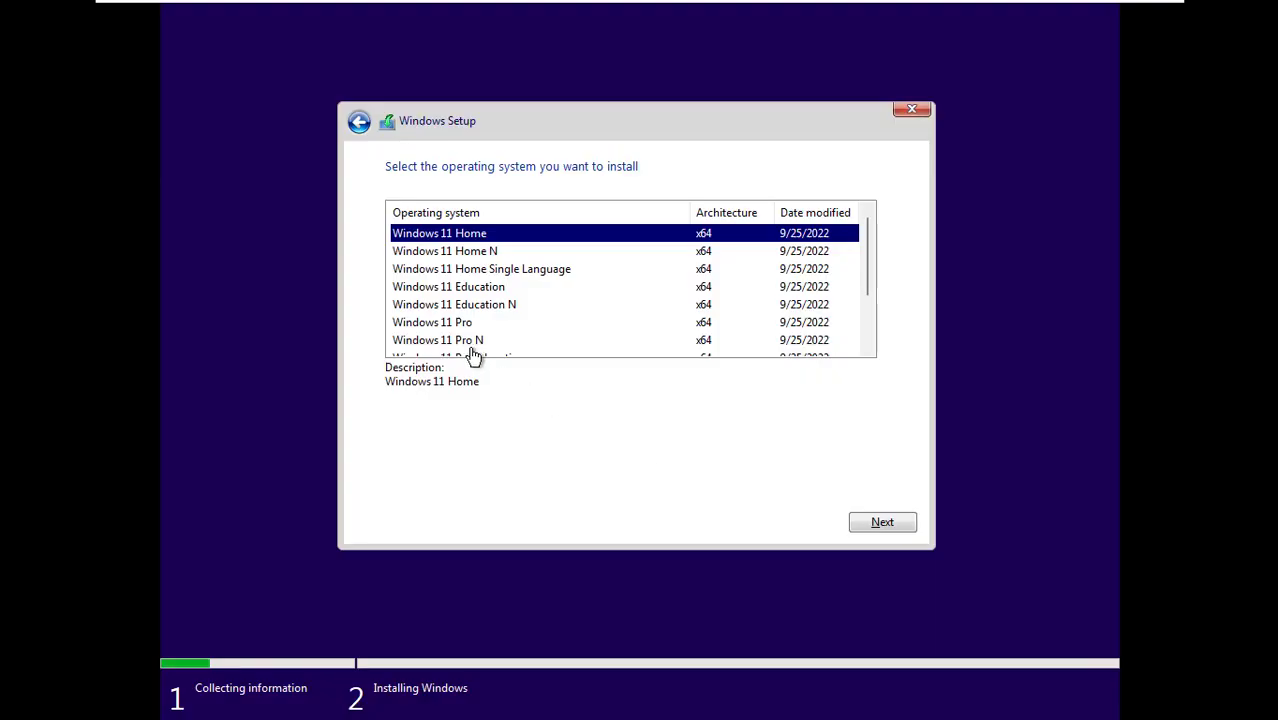
Choose Windows 11 Pro as the edition to install and accept the Microsoft license terms.
left_click(470, 323)
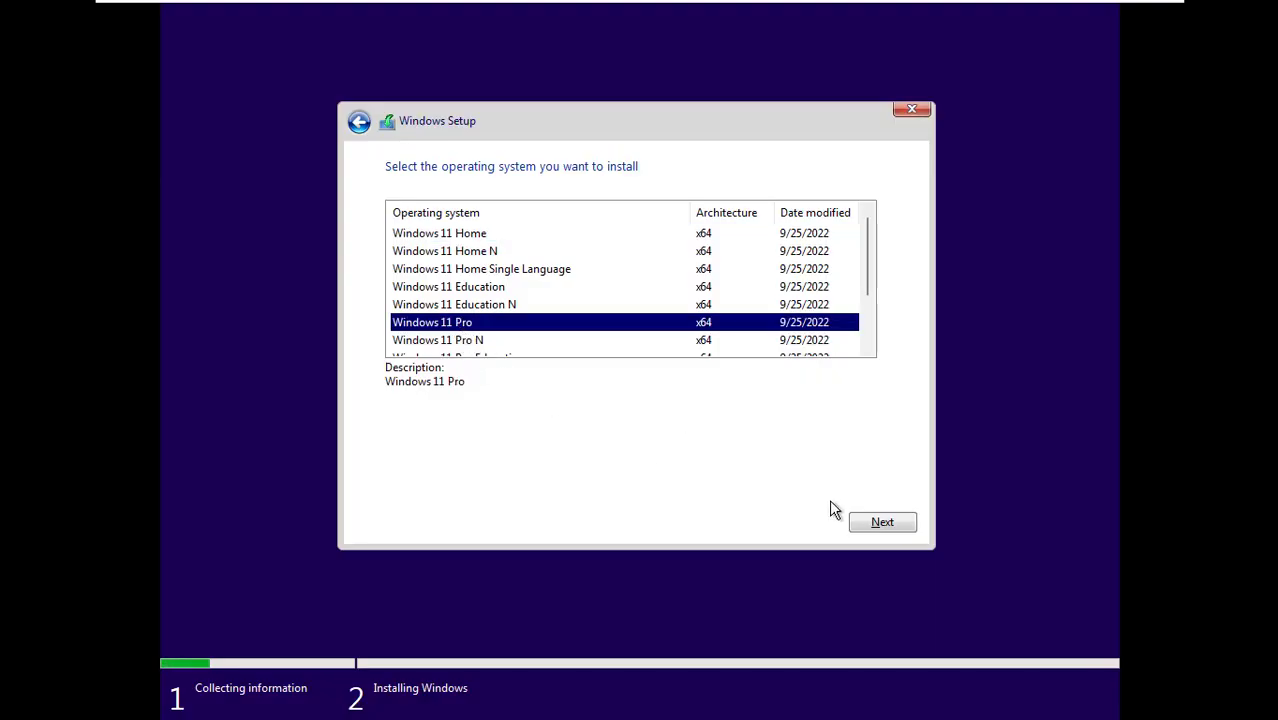
left_click(870, 532)
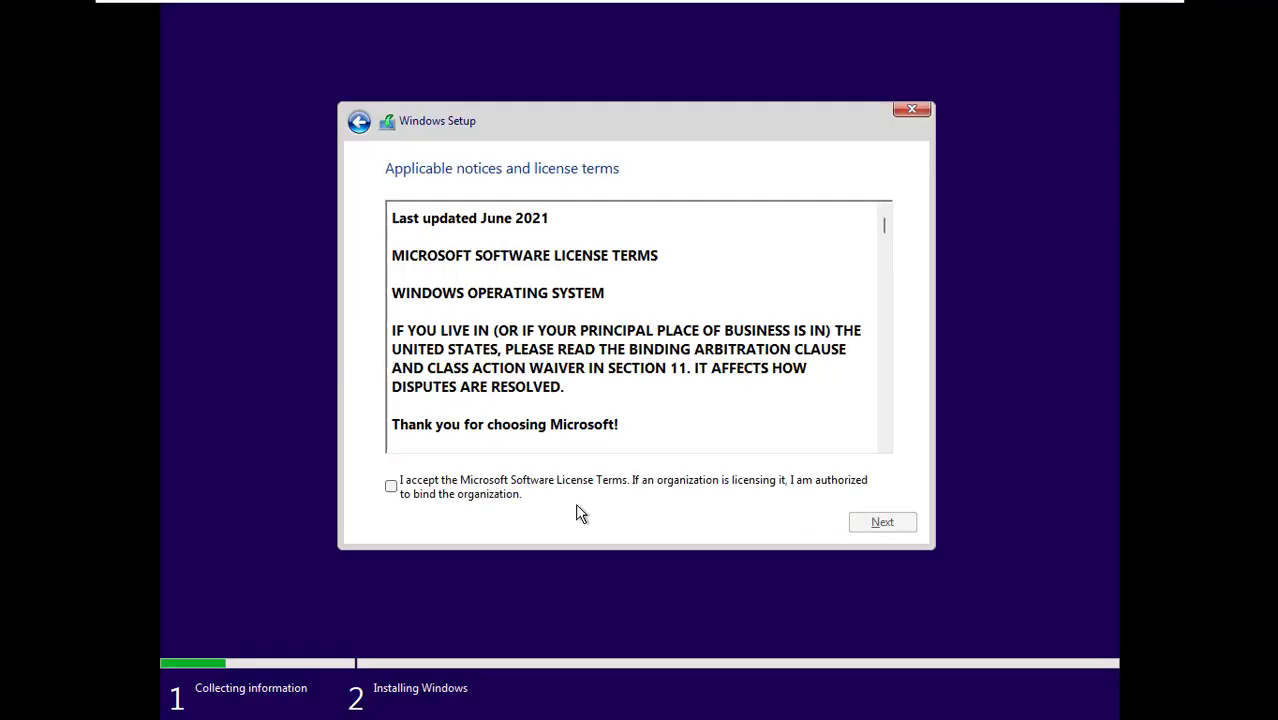
left_click(478, 490)
left_click(883, 522)
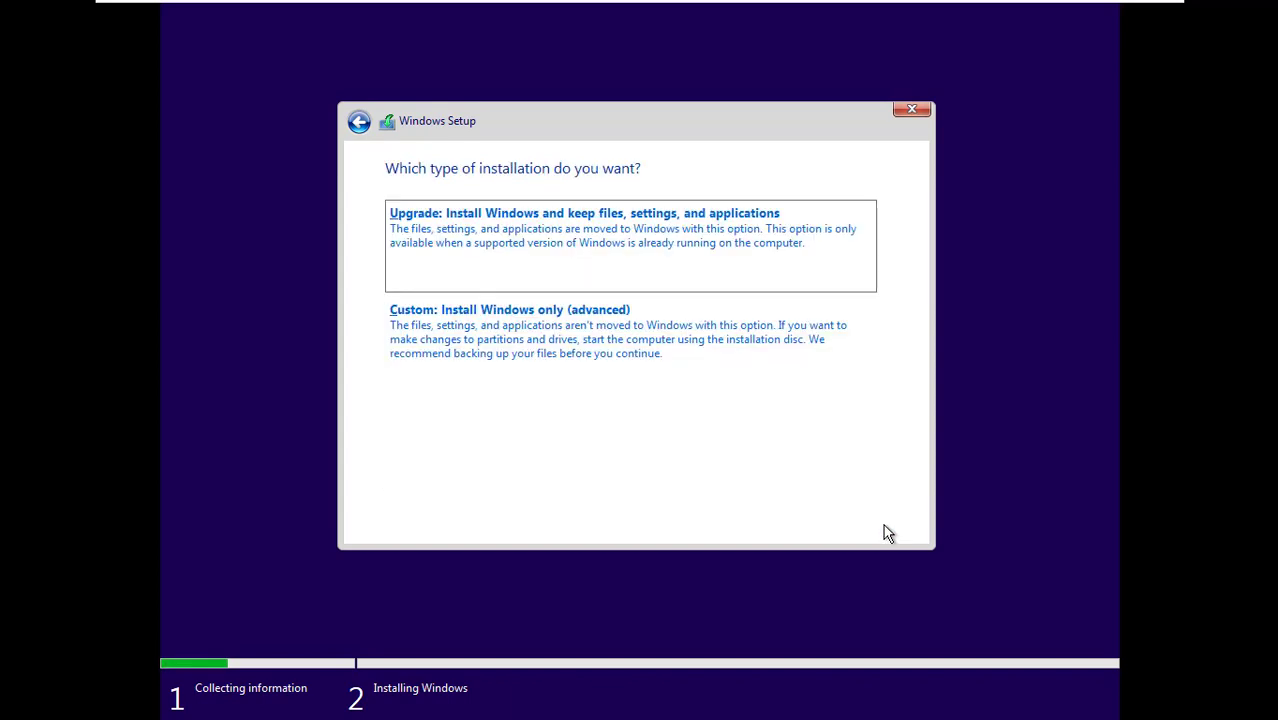
Start a custom Windows-only installation on Drive 0's unallocated space and skip adding a second keyboard layout during the initial setup.
left_click(486, 366)
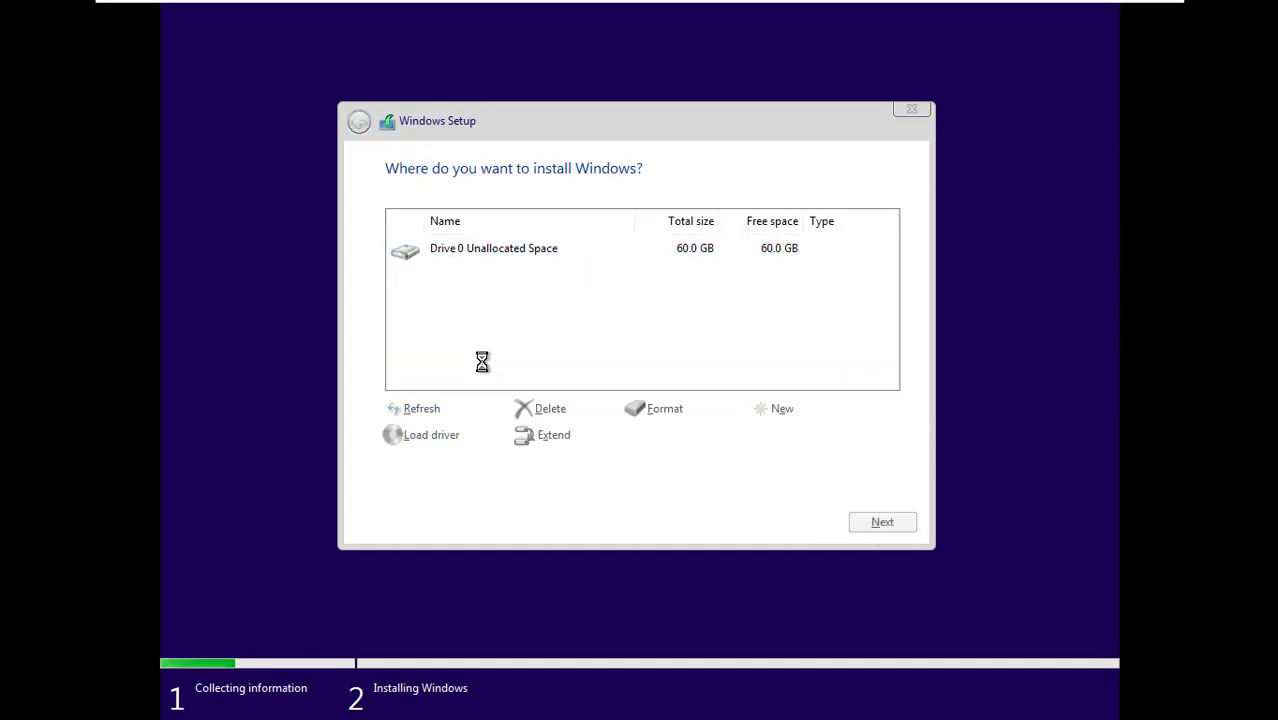
left_click(882, 521)
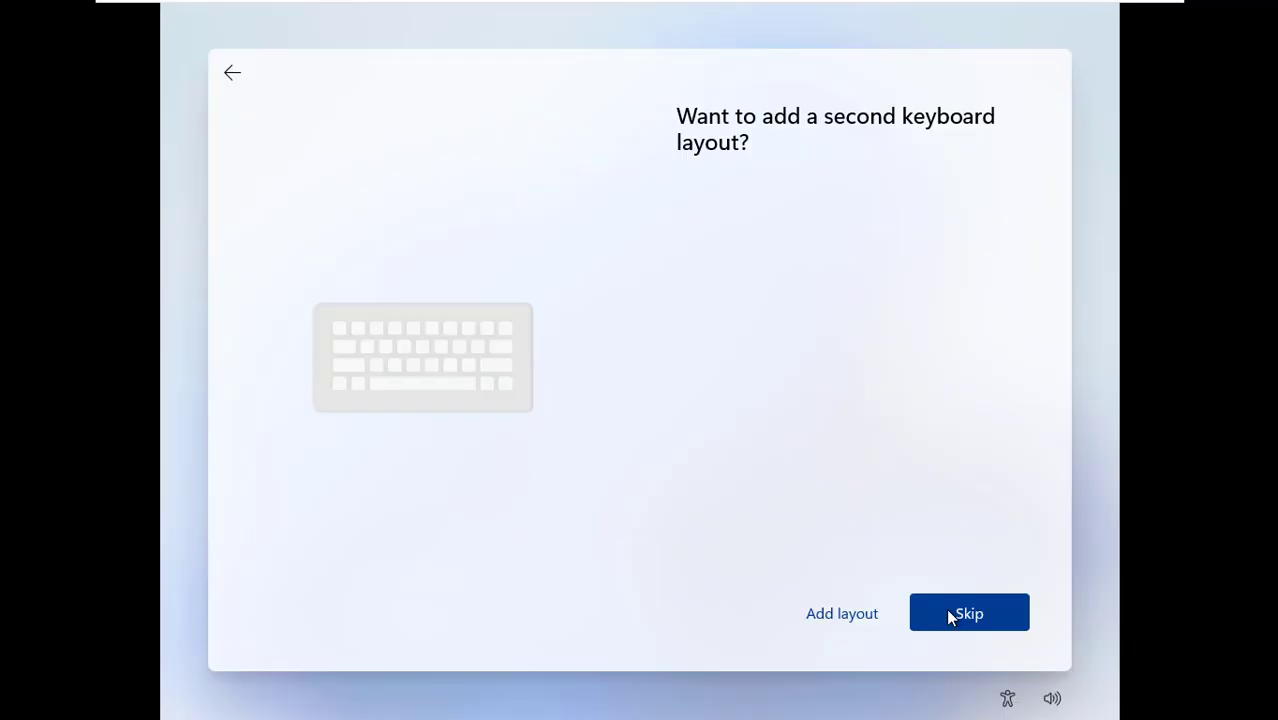
left_click(950, 615)
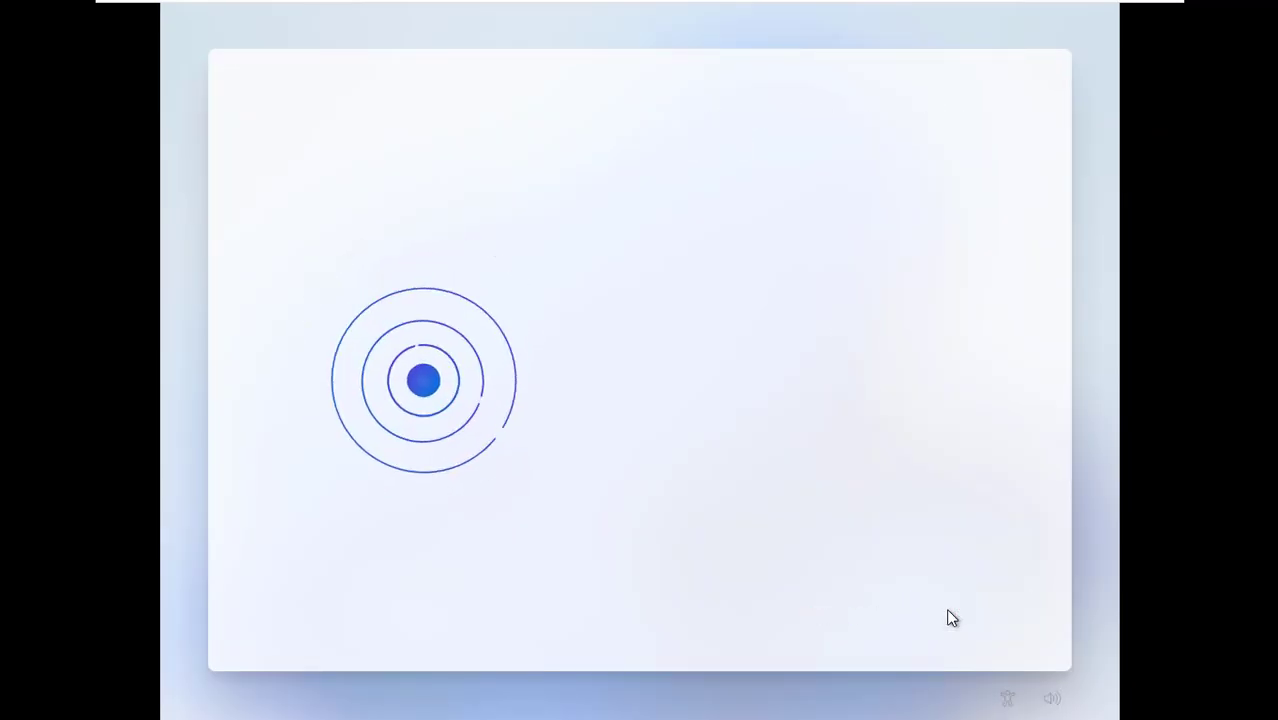
Open a command prompt over the Windows setup screen and run oobe\bypassnro to bypass the network requirement.
key("shift+F10")
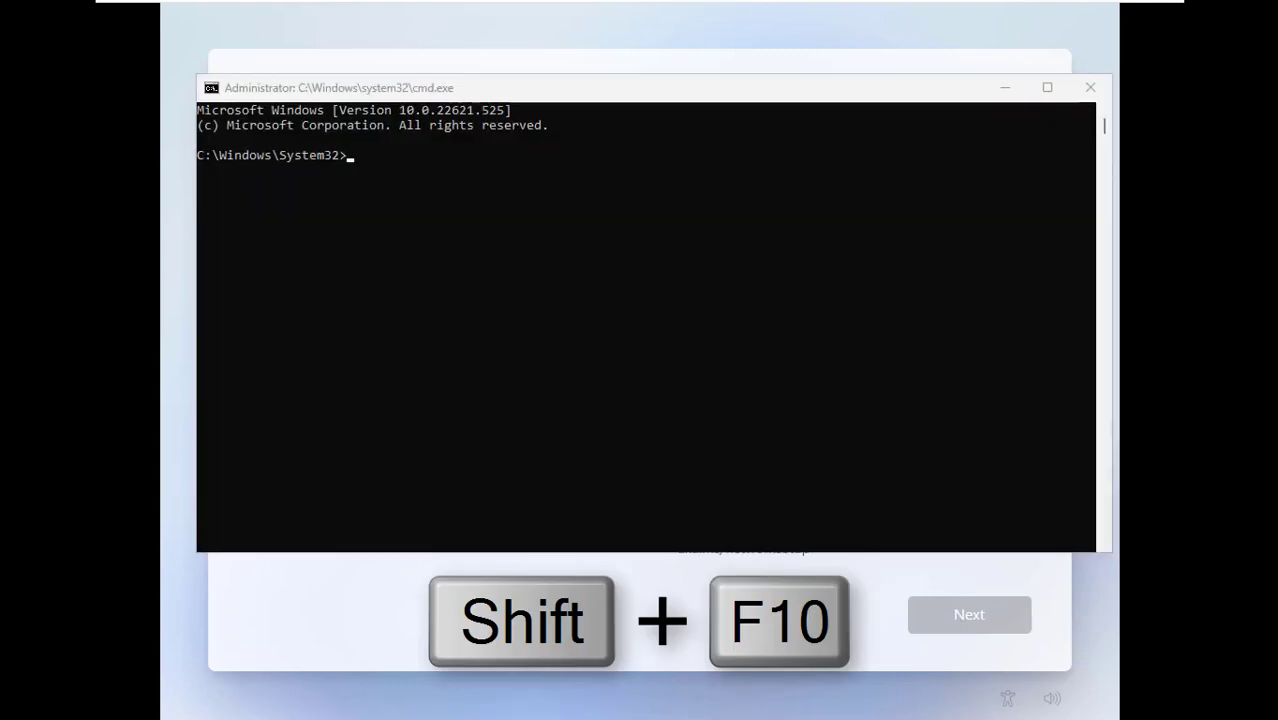
type("oo")
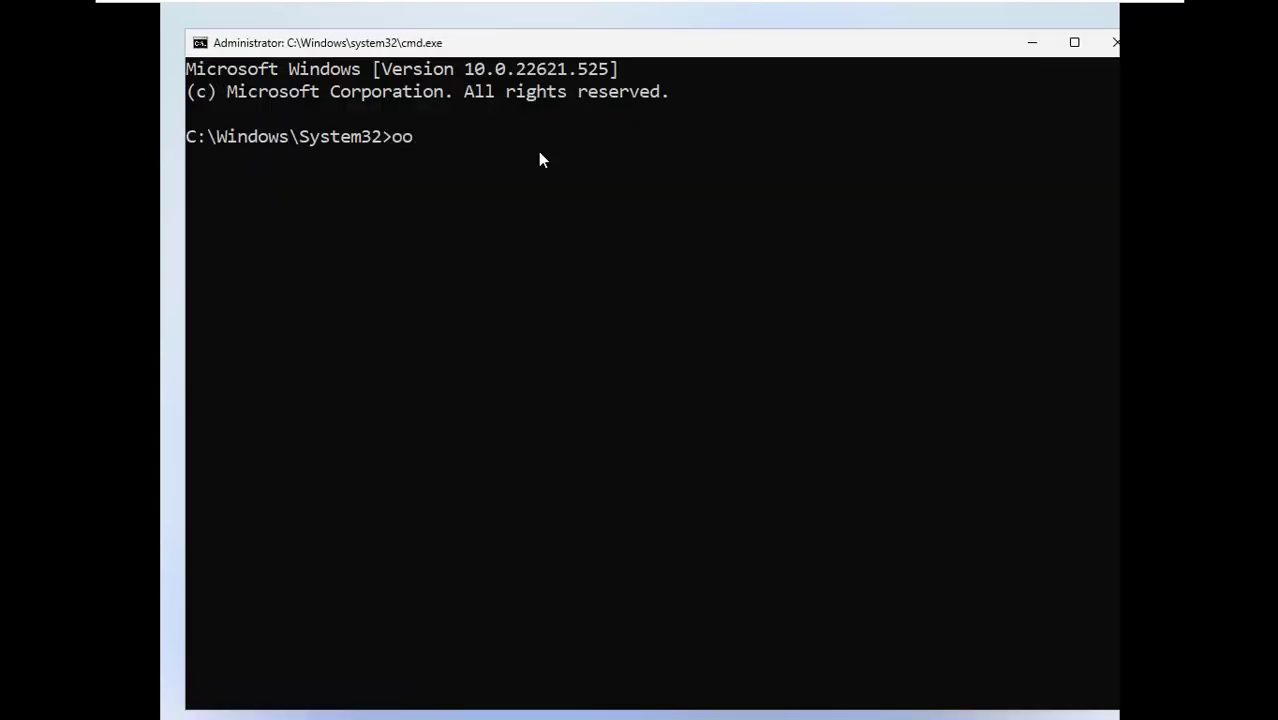
type("be\\")
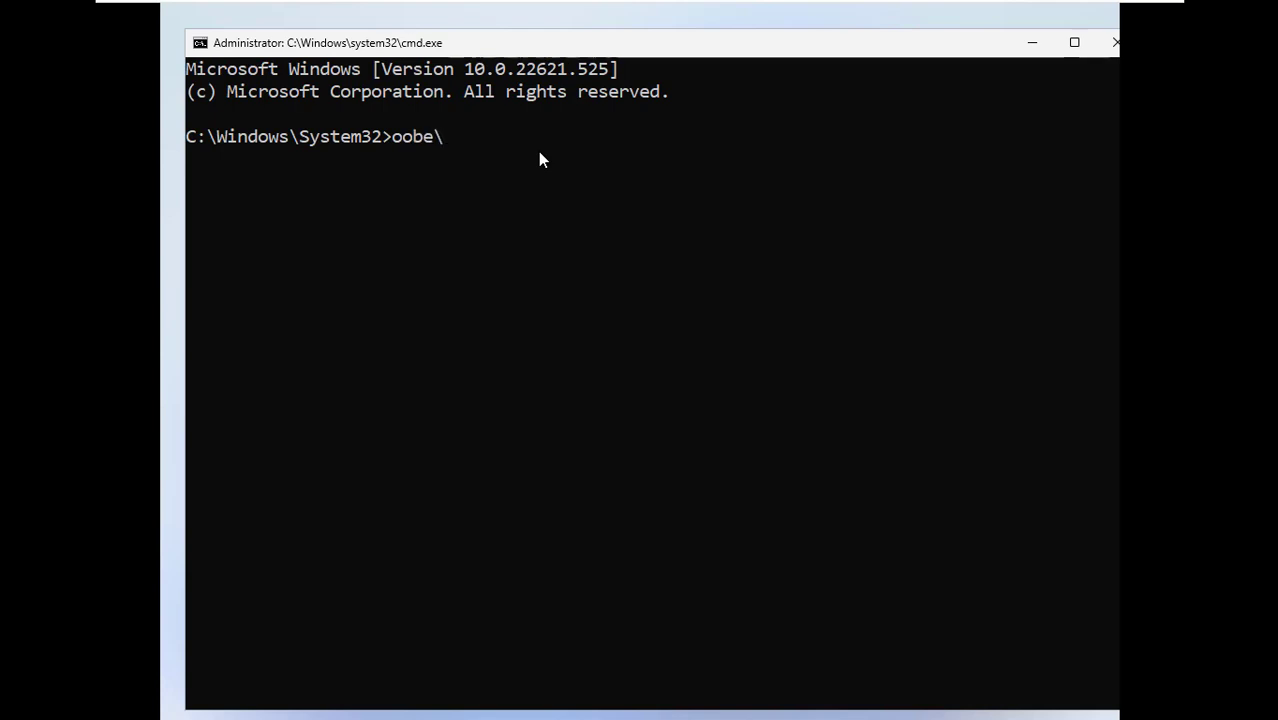
type("bypassnro")
left_click_drag(391, 139, 540, 140)
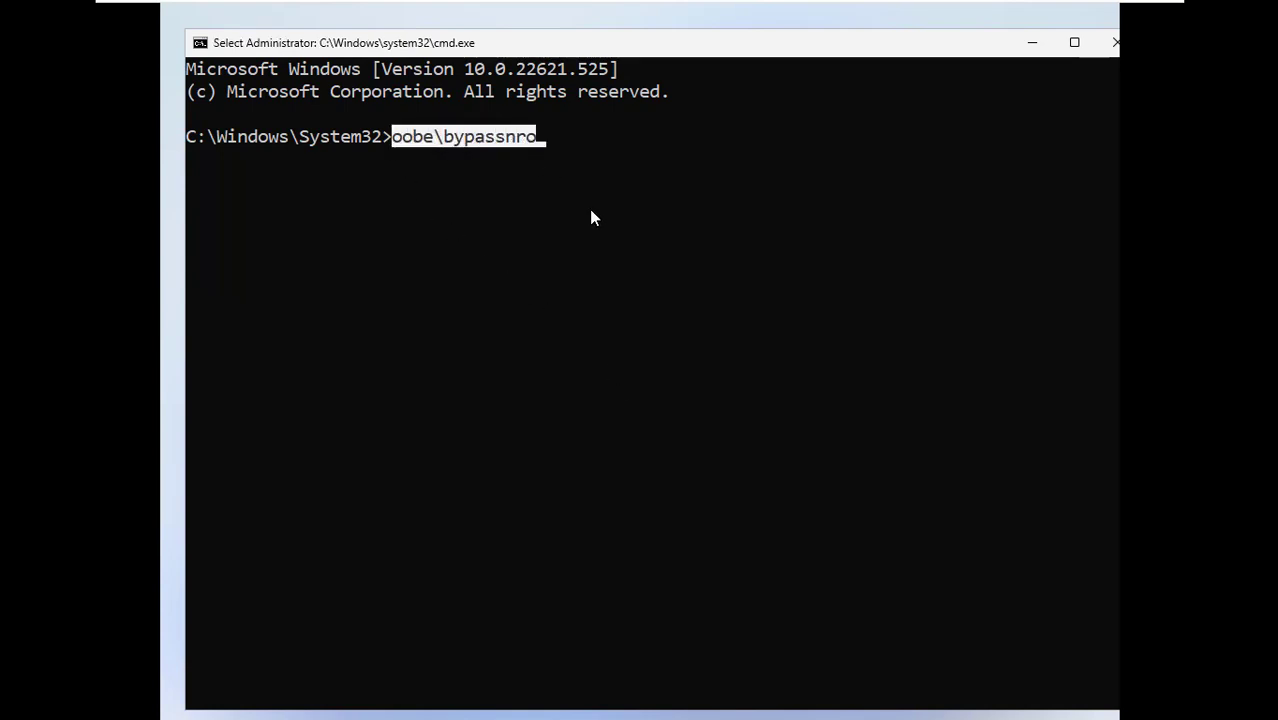
key("Escape")
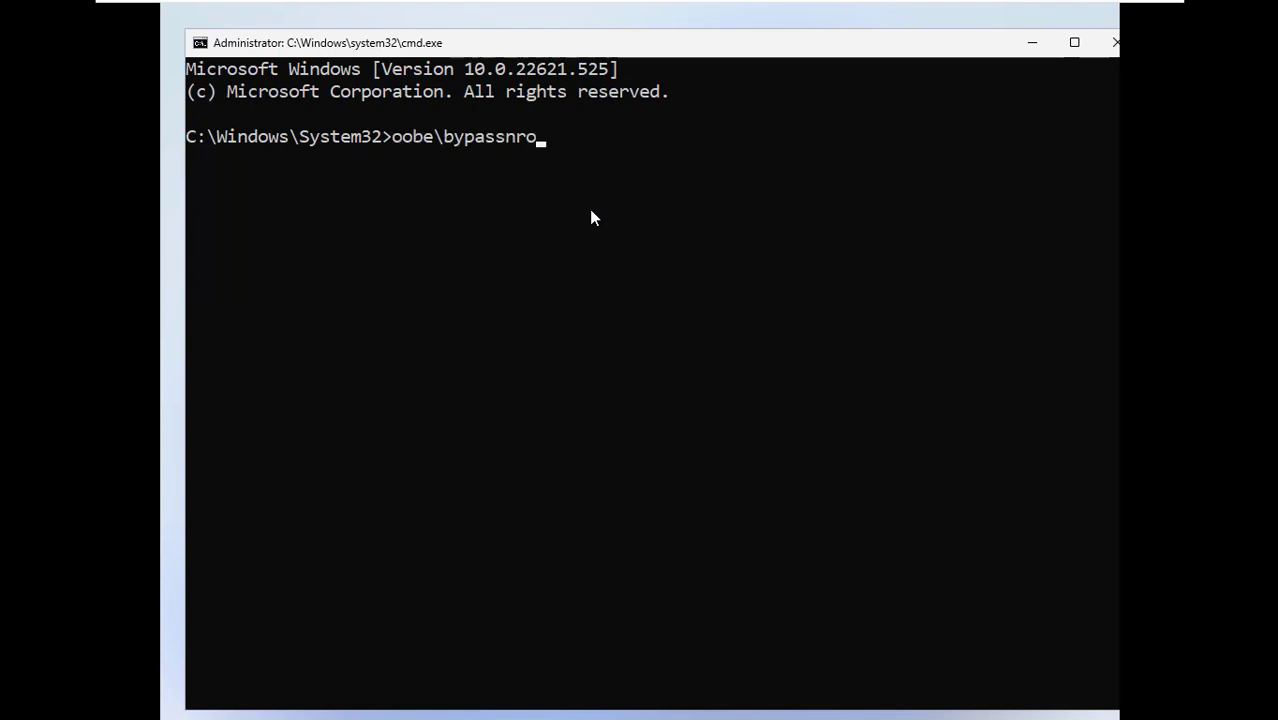
key("Return")
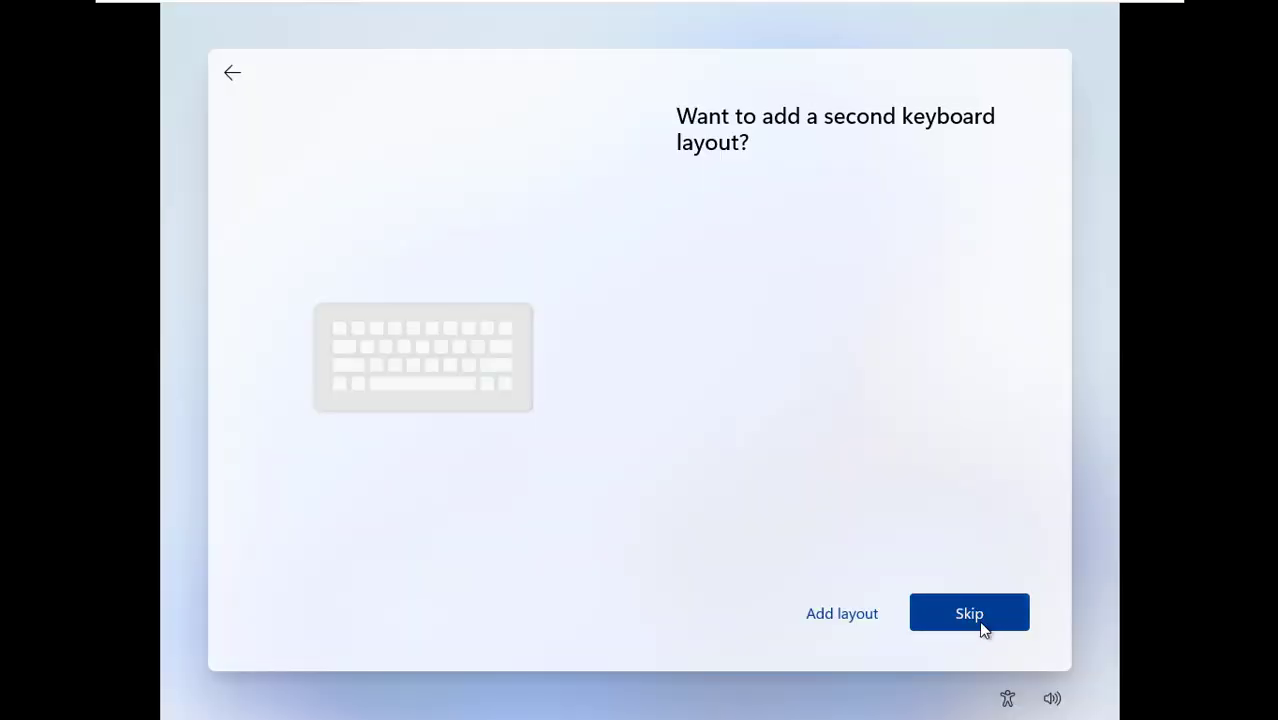
Skip the second keyboard layout again and set up the device with a local user named netvn.
left_click(981, 622)
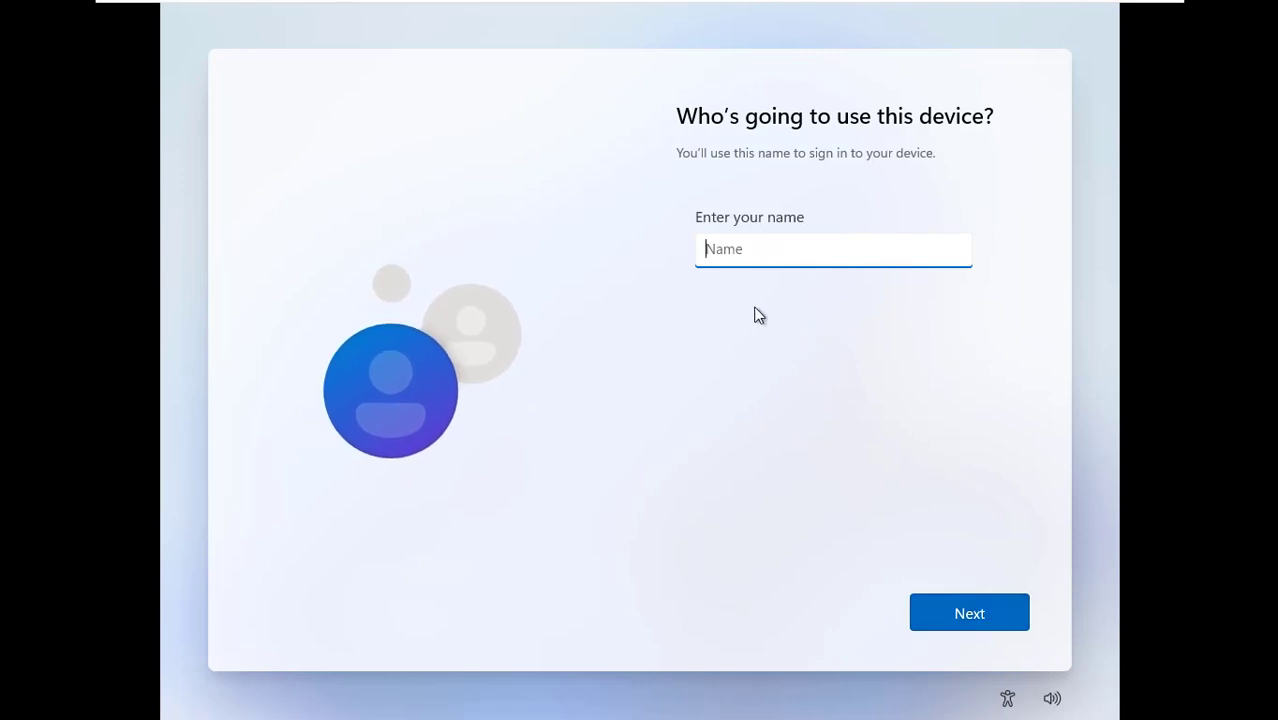
type("netvn")
left_click(988, 611)
left_click(984, 613)
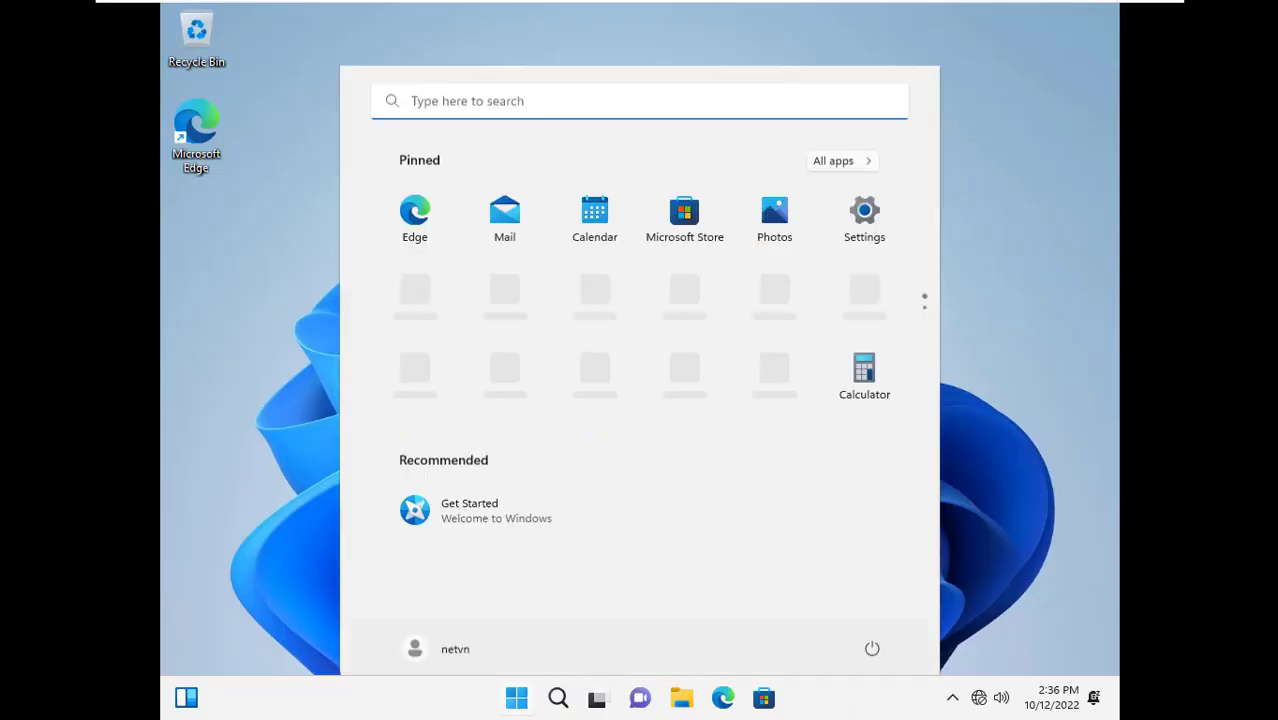
Minimize the virtual machine and open the host's Network Connections window from the advanced network settings.
mouse_move(1003, 8)
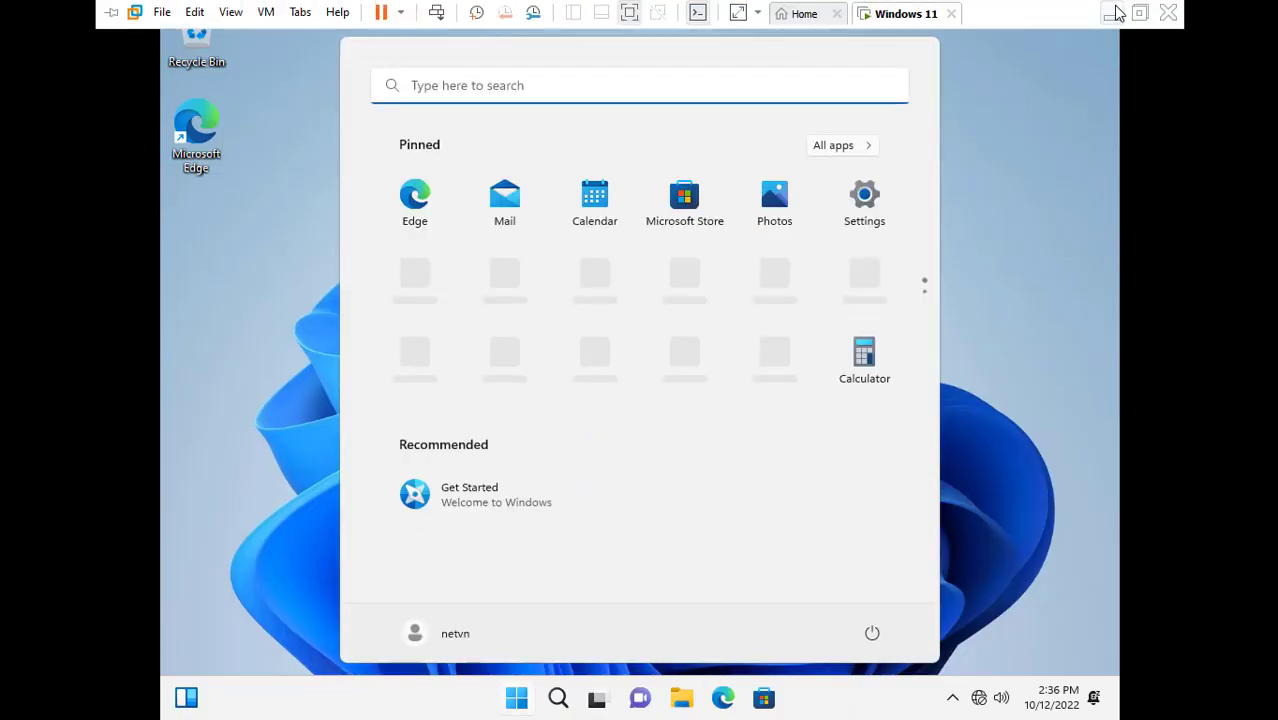
left_click(1114, 19)
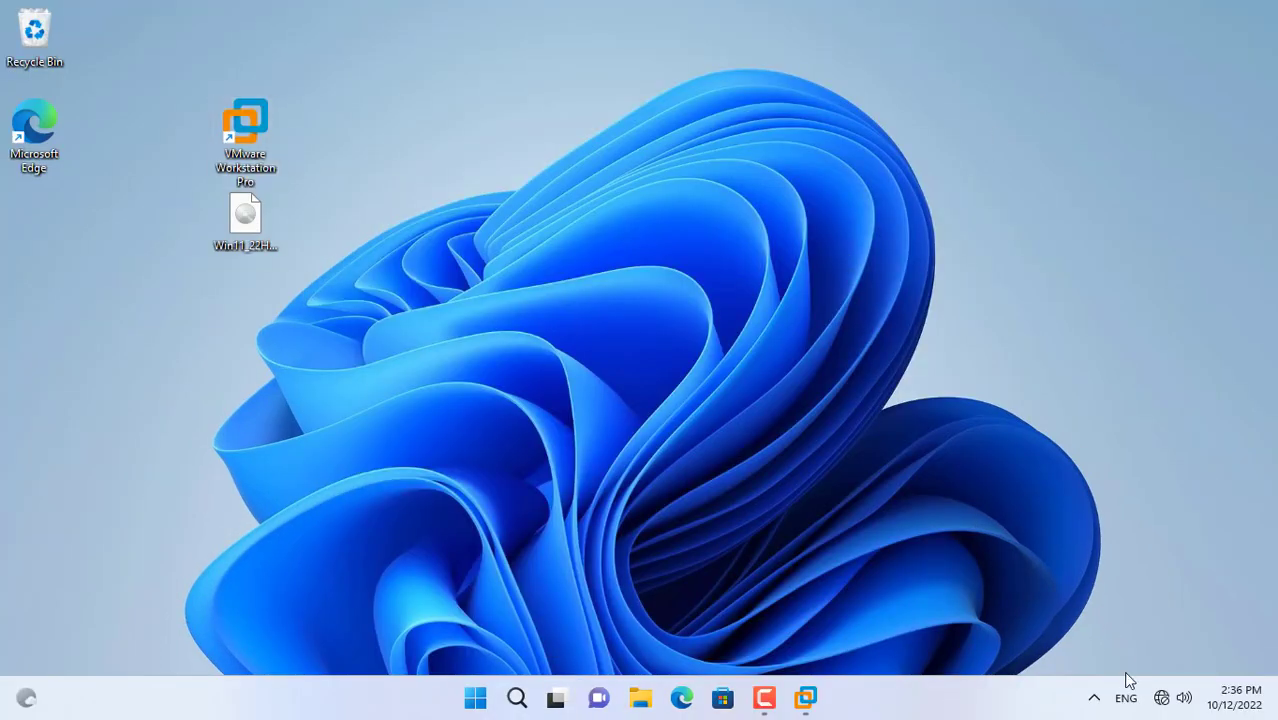
right_click(1161, 697)
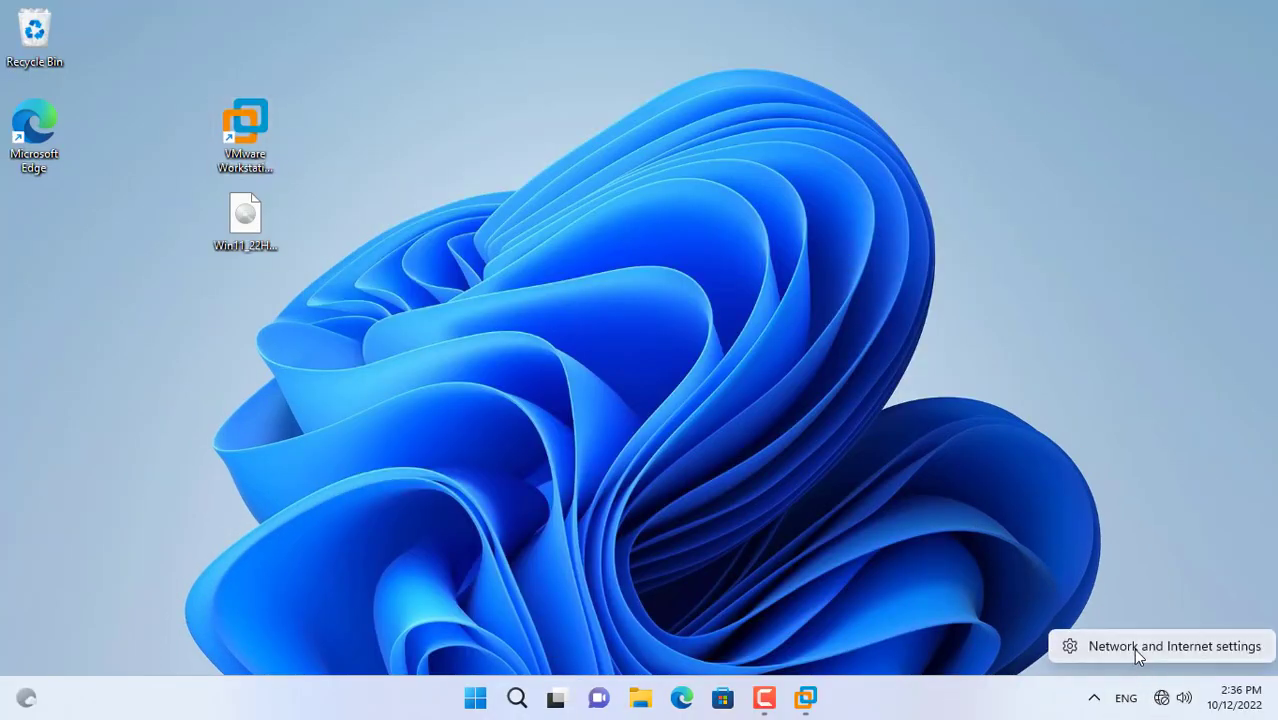
left_click(1135, 651)
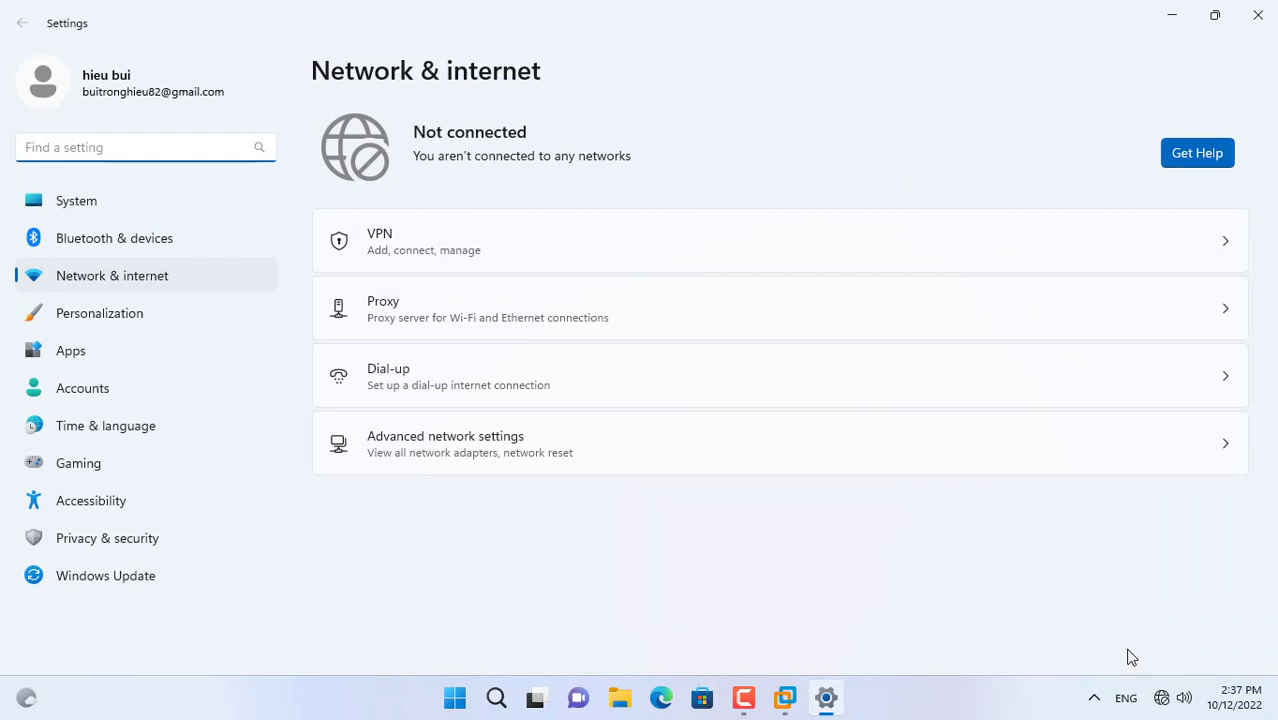
left_click(420, 450)
scroll(448, 476, "down", 2)
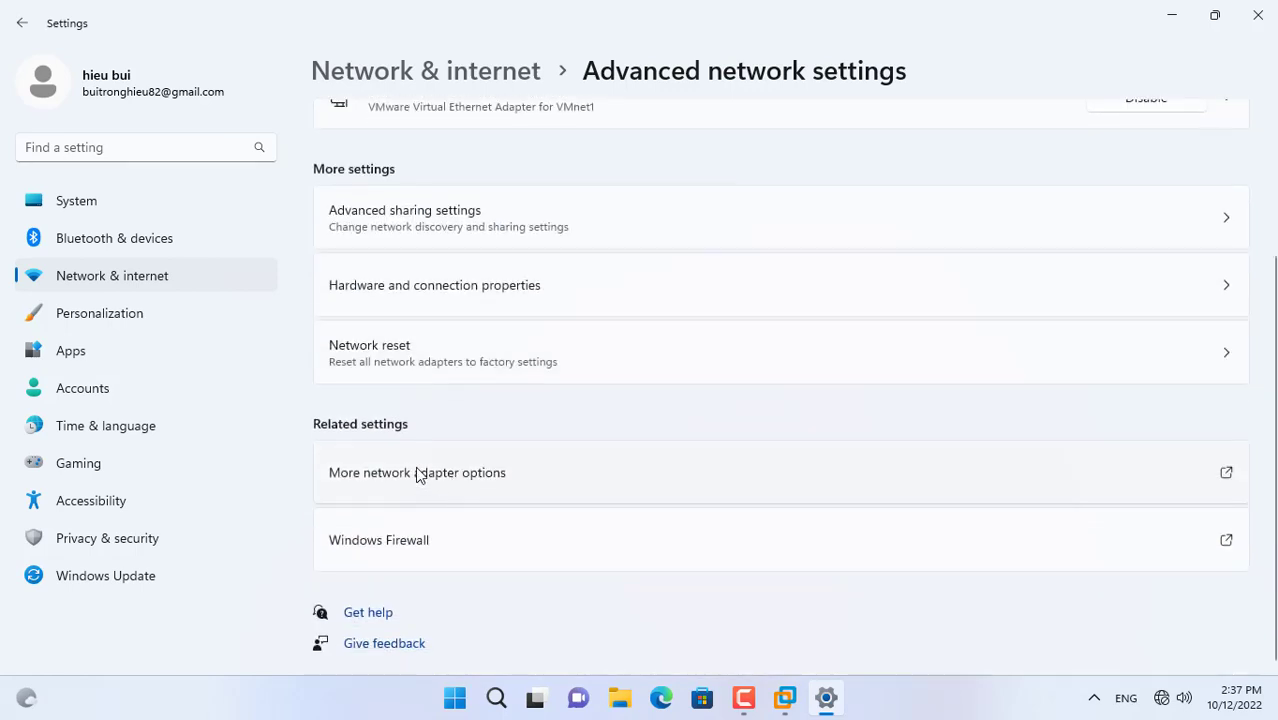
left_click(417, 478)
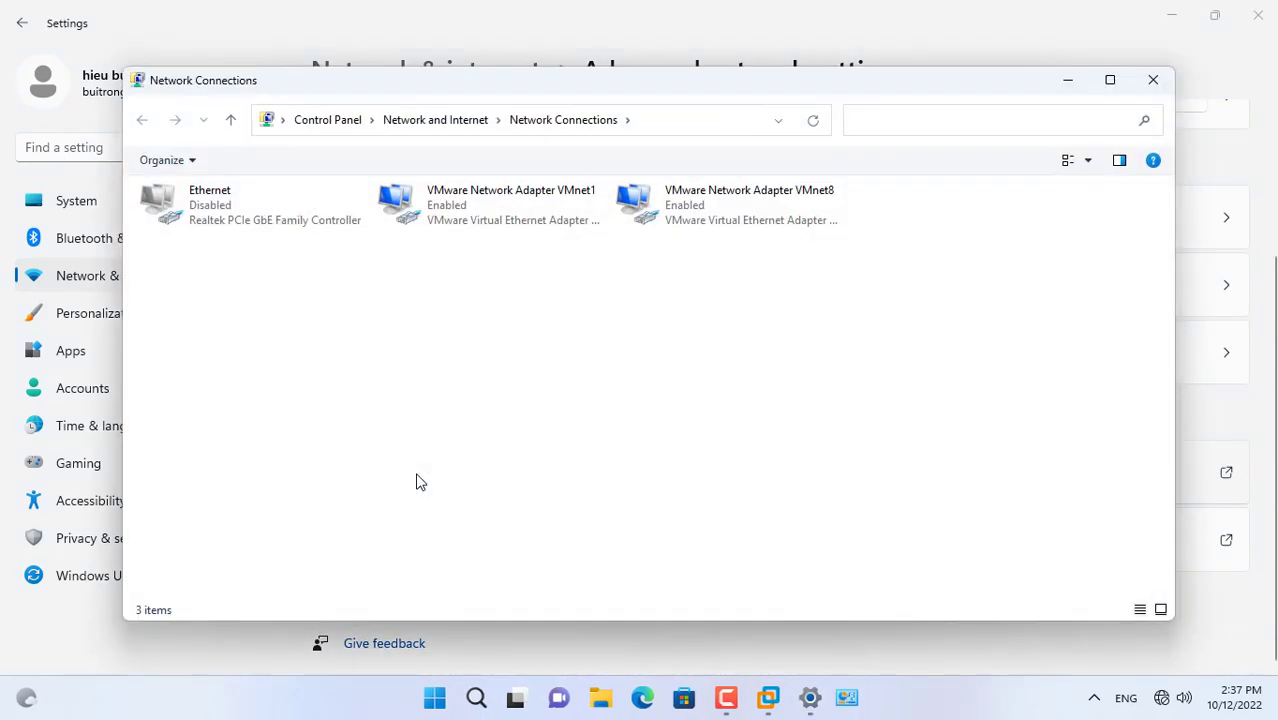
Enable the host's Ethernet adapter and close the Network Connections and Settings windows.
left_click(197, 211)
right_click(197, 211)
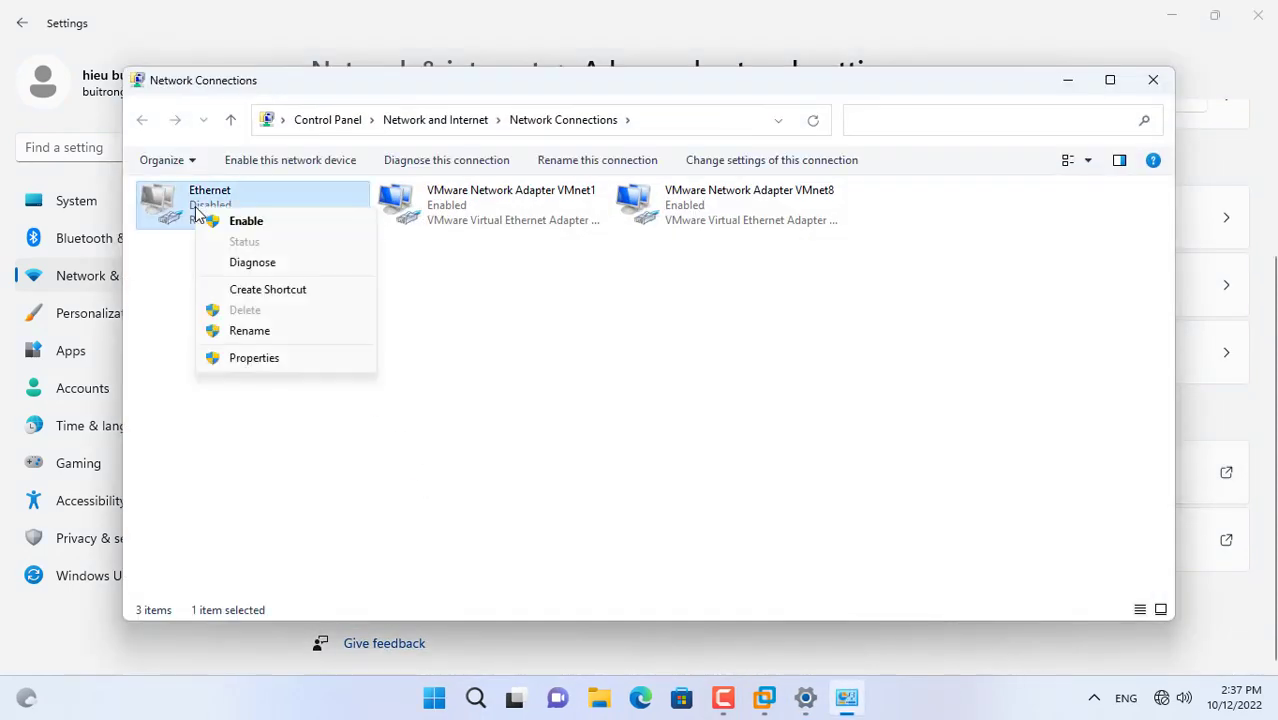
left_click(248, 222)
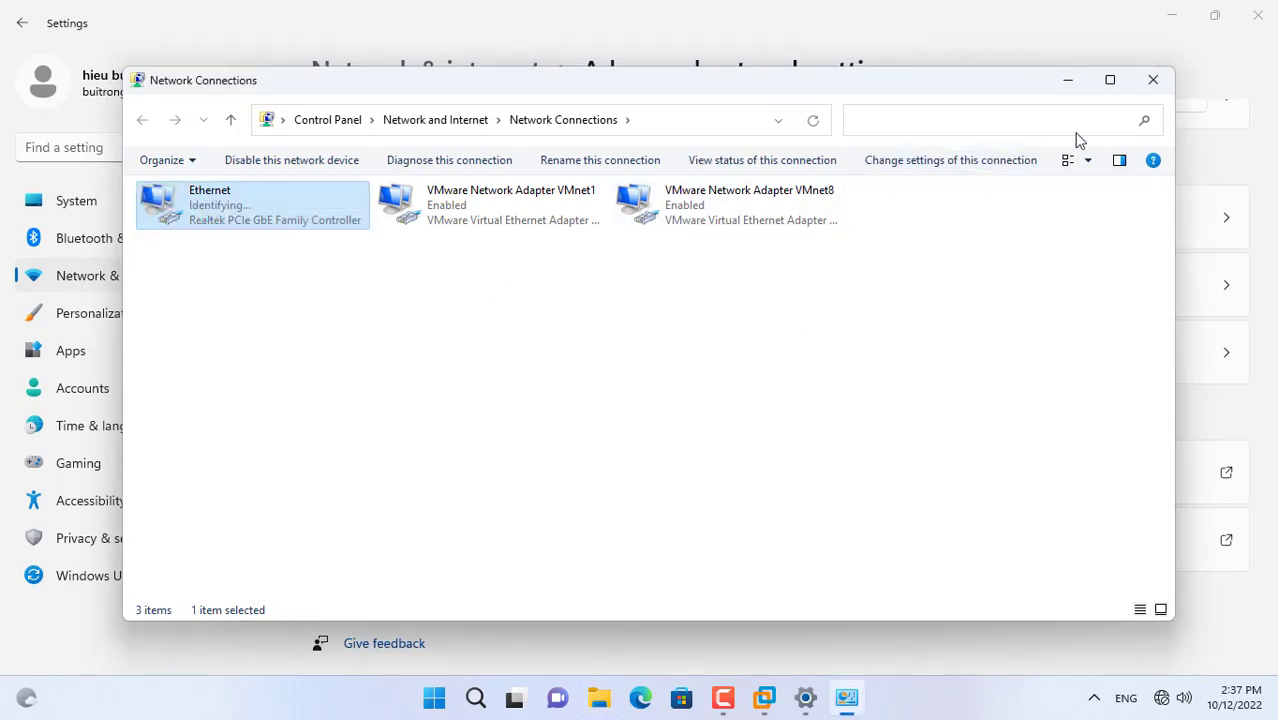
left_click(1153, 80)
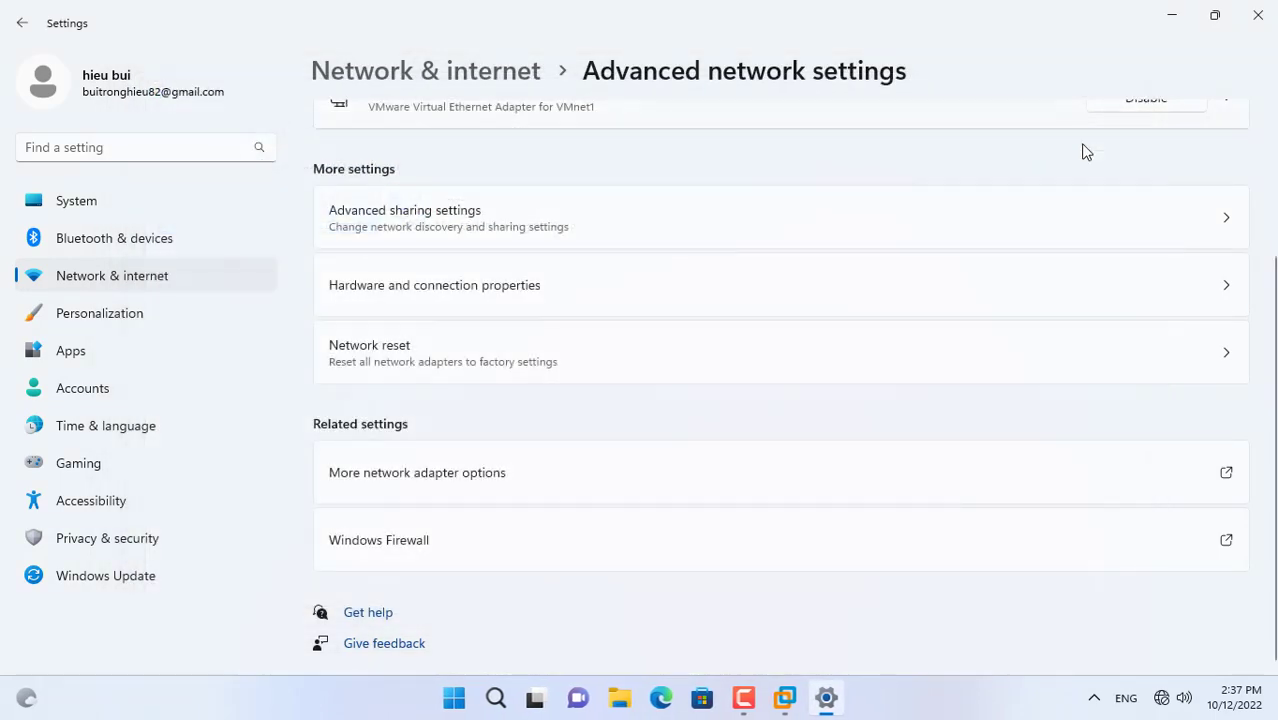
left_click(1258, 14)
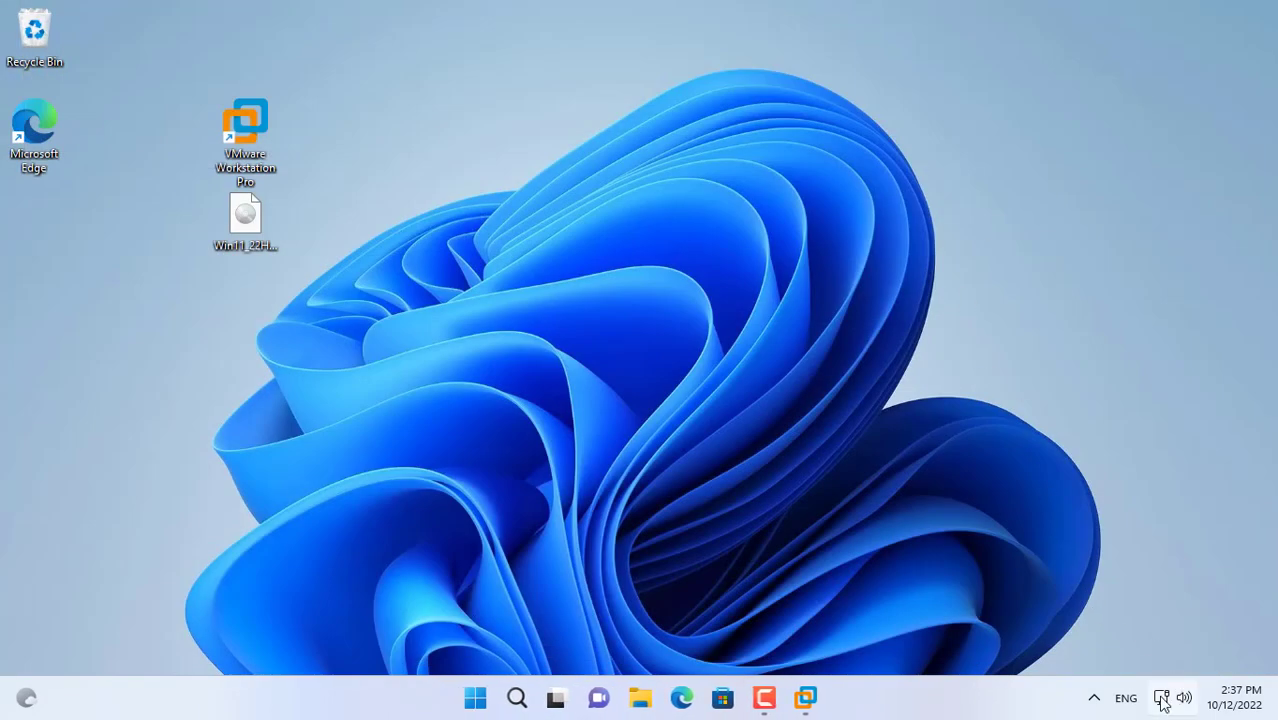
Switch back to the Windows 11 virtual machine and dismiss its open Start menu.
mouse_move(1163, 703)
mouse_move(807, 697)
left_click(860, 568)
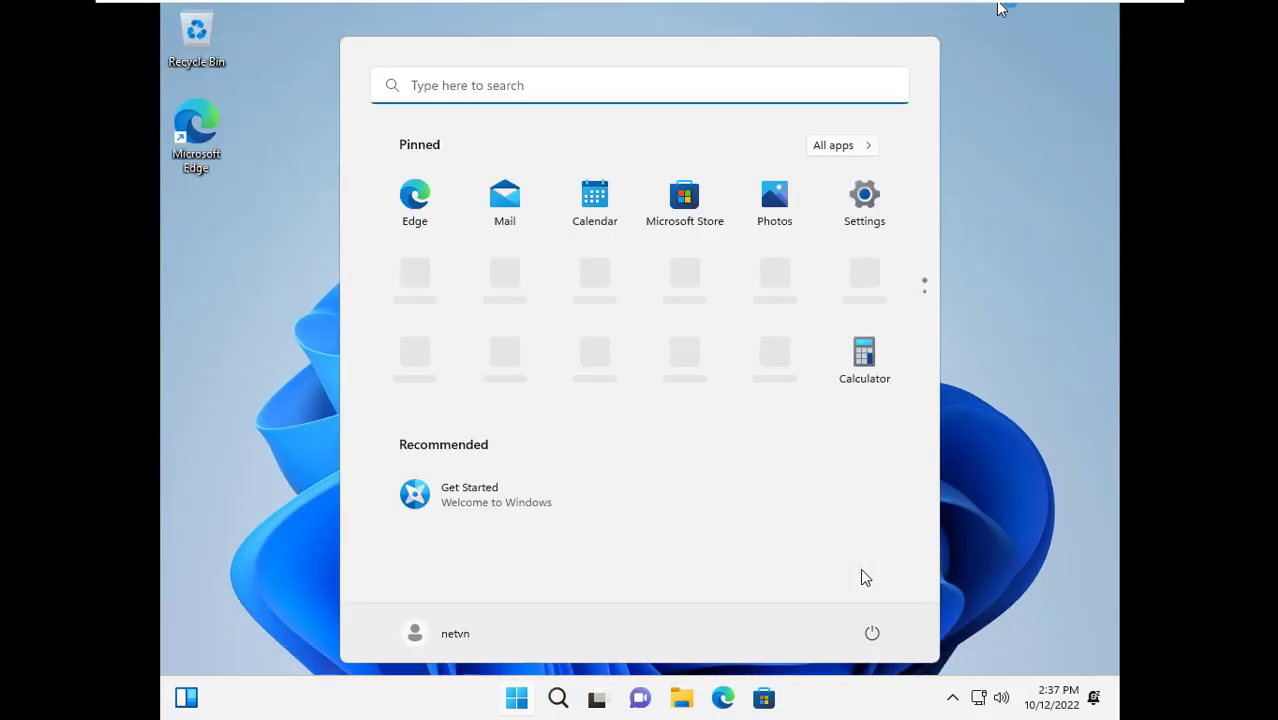
left_click(960, 537)
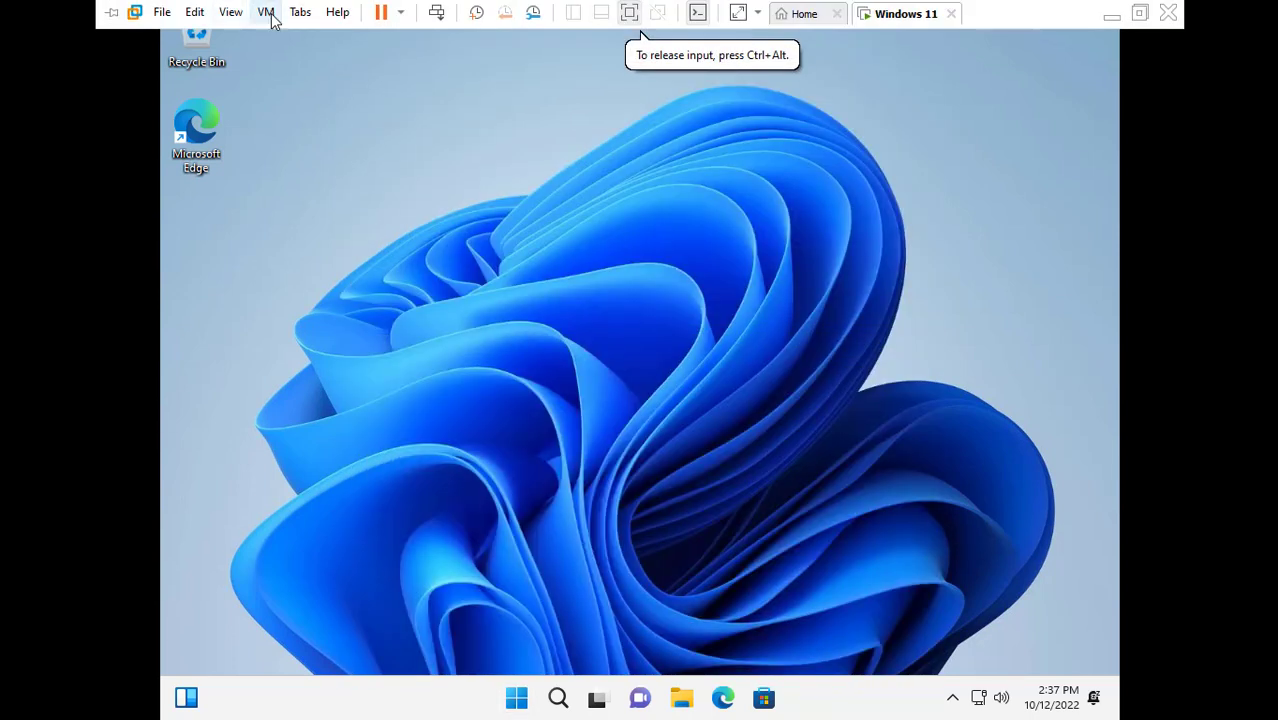
Install VMware Tools in the virtual machine, finish its setup wizard and restart the guest system.
left_click(267, 13)
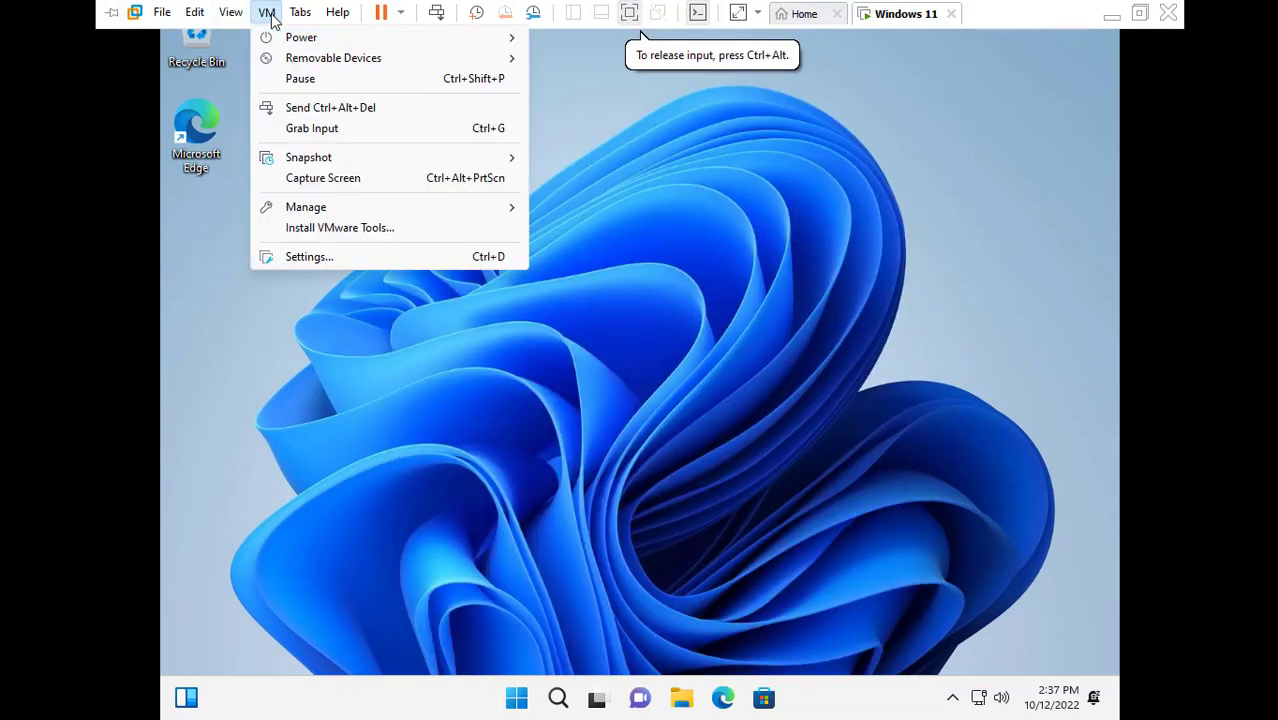
left_click(340, 228)
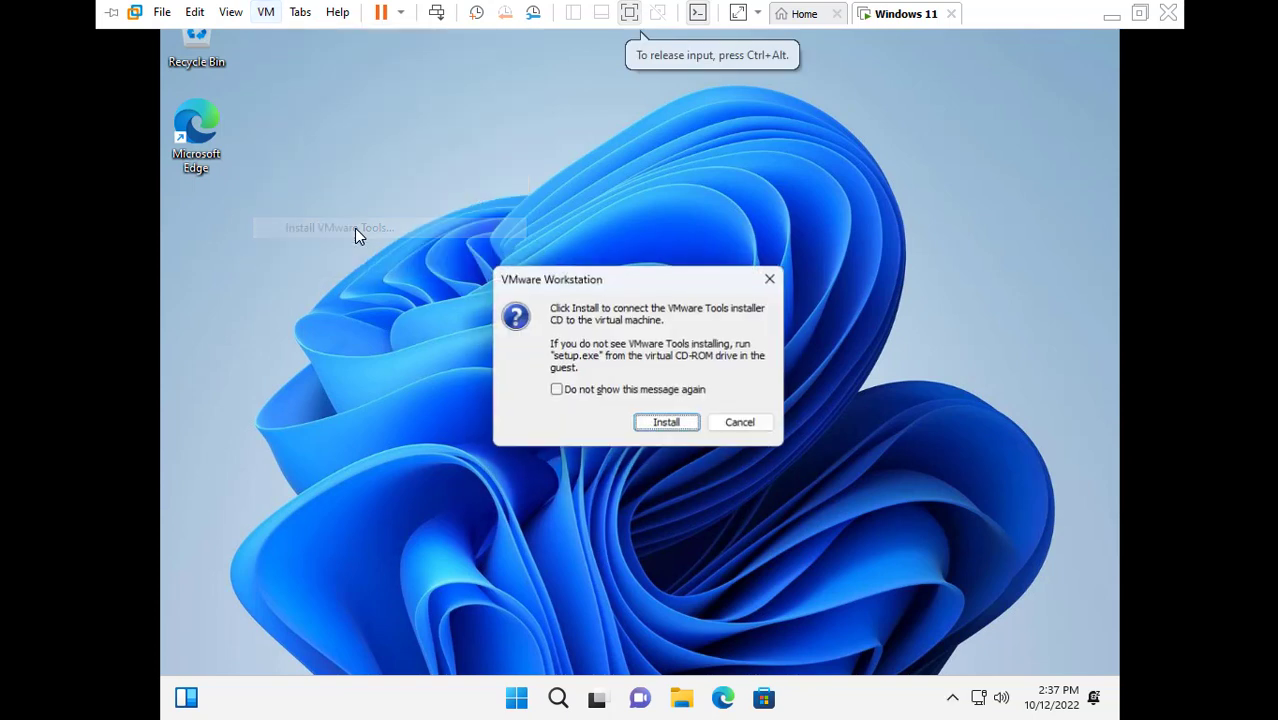
left_click(667, 428)
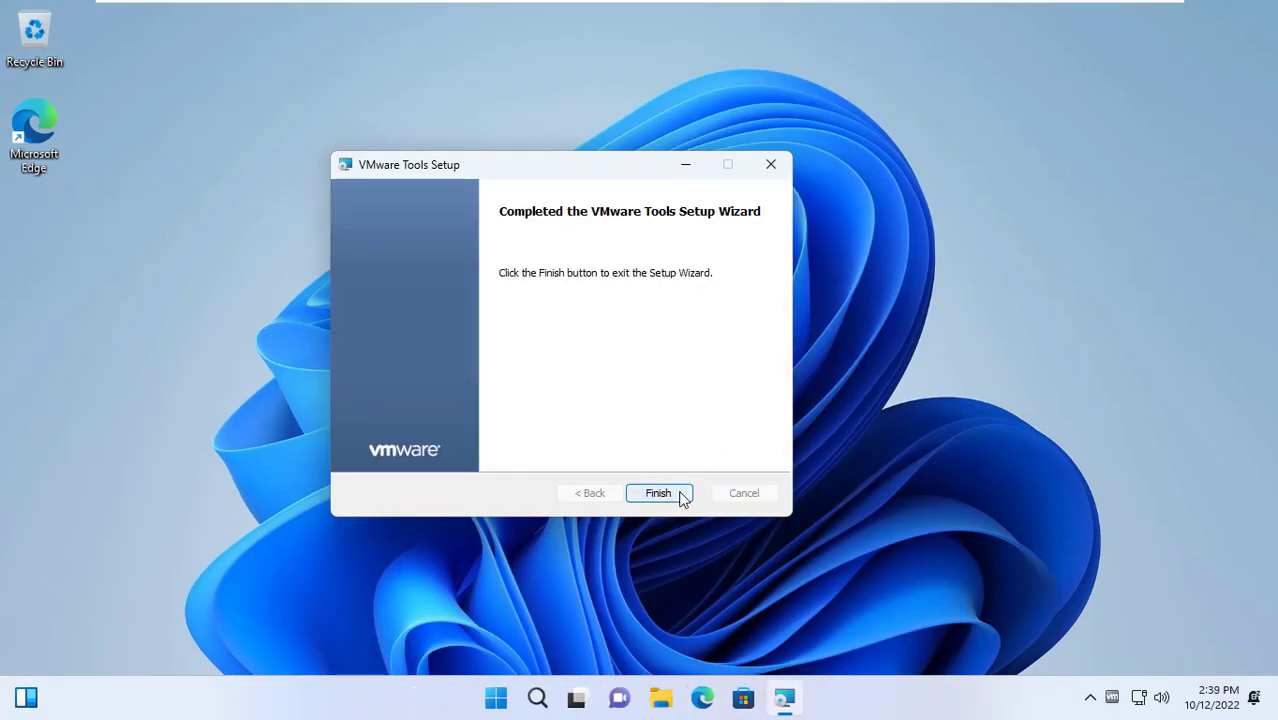
left_click(678, 491)
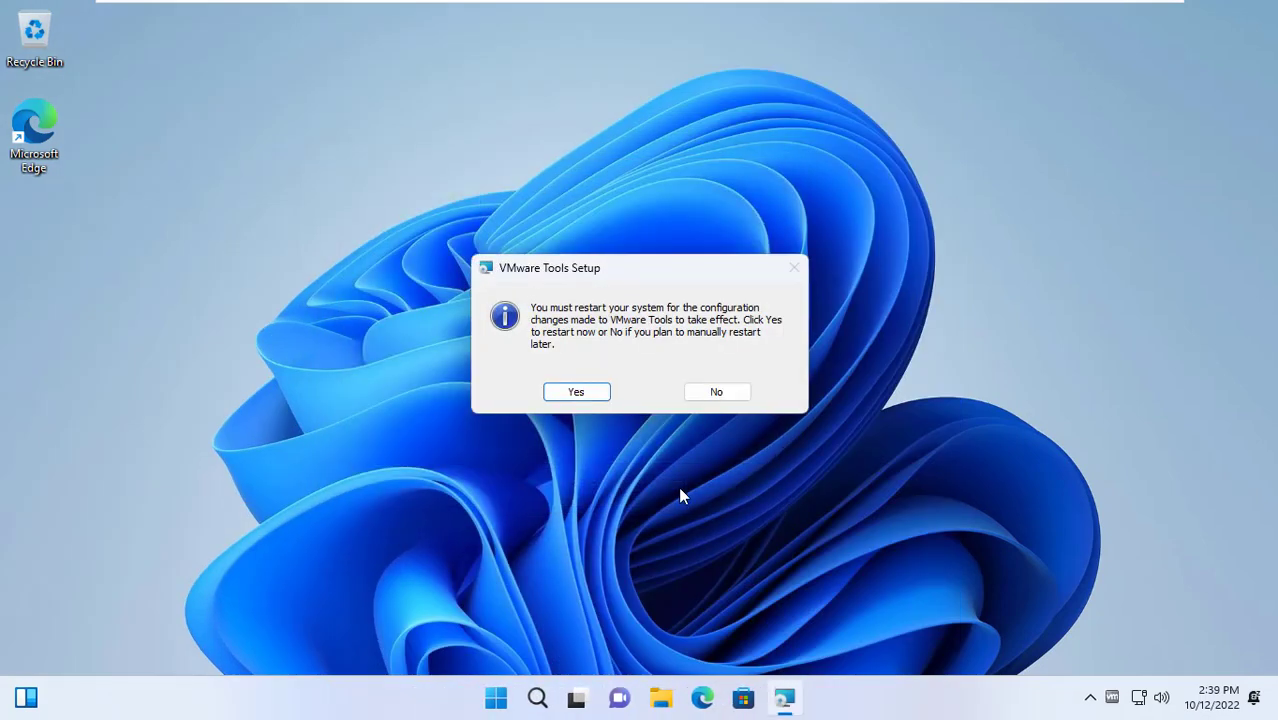
left_click(577, 392)
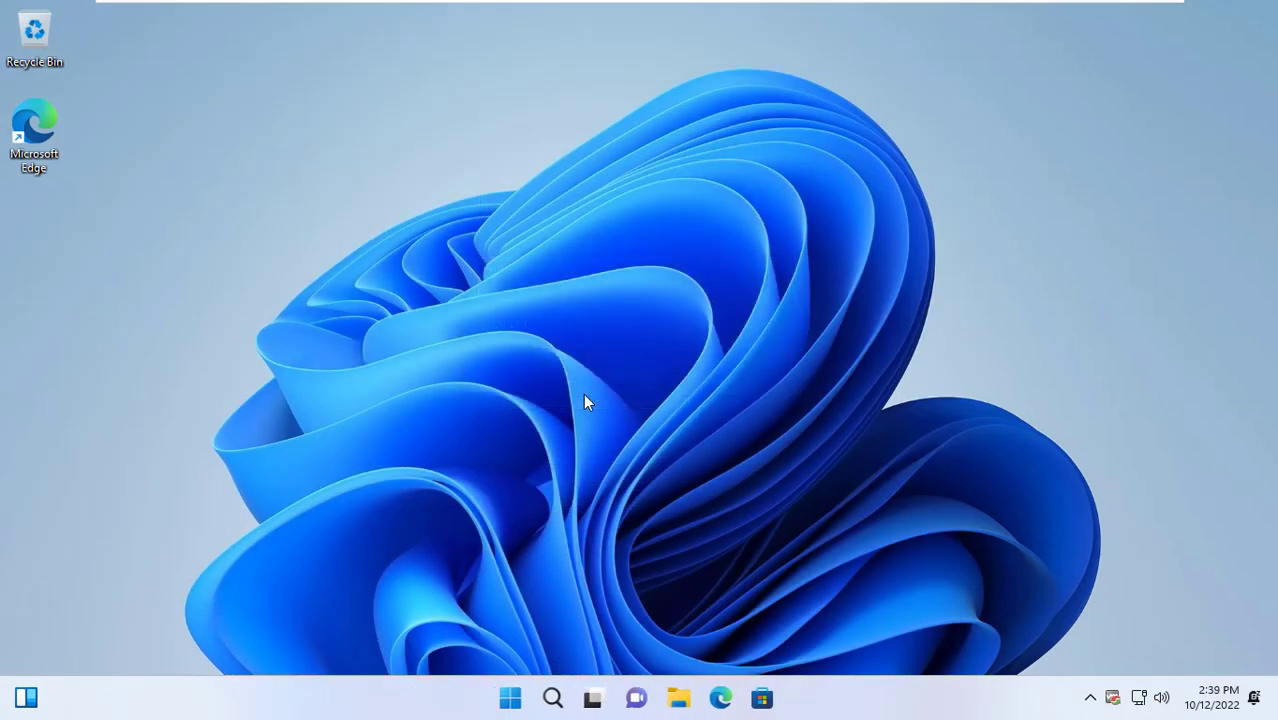